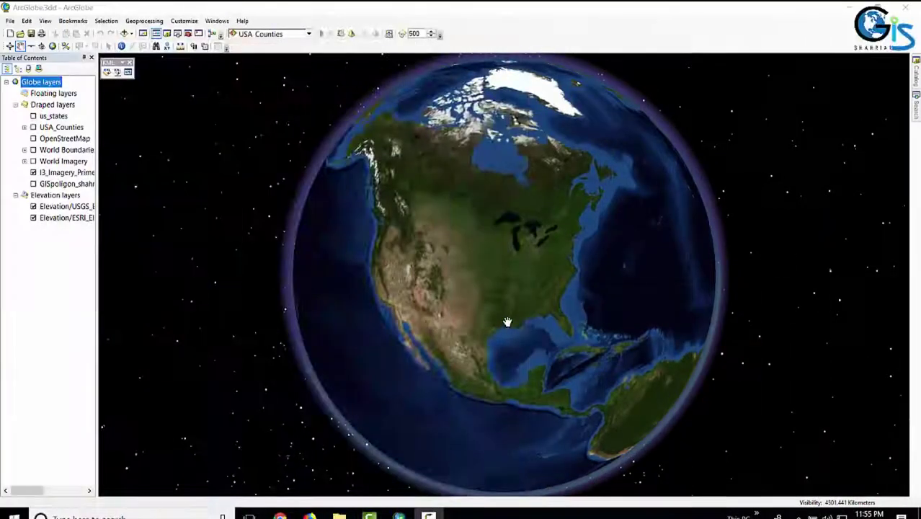
Turn on the World Imagery and World Boundaries and Places layers to show labelled satellite imagery over North America.
scroll(504, 320, "down", 3)
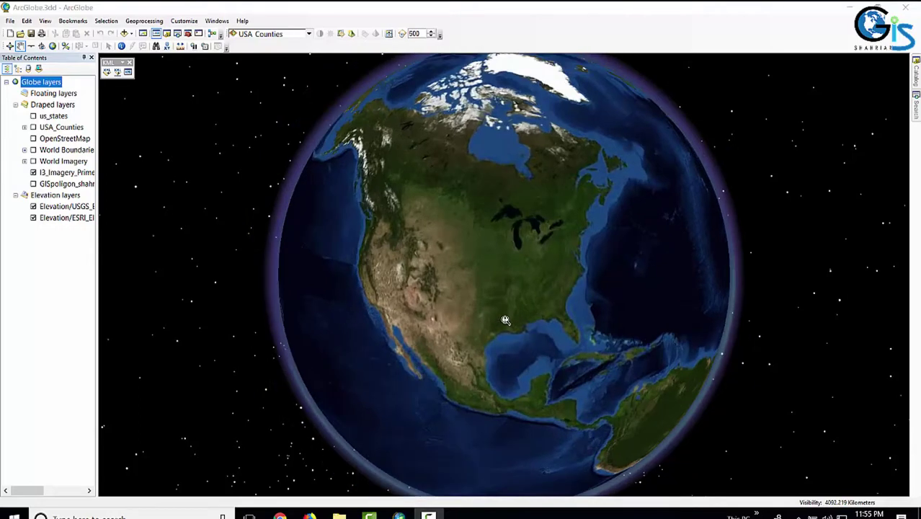
left_click_drag(499, 329, 424, 333)
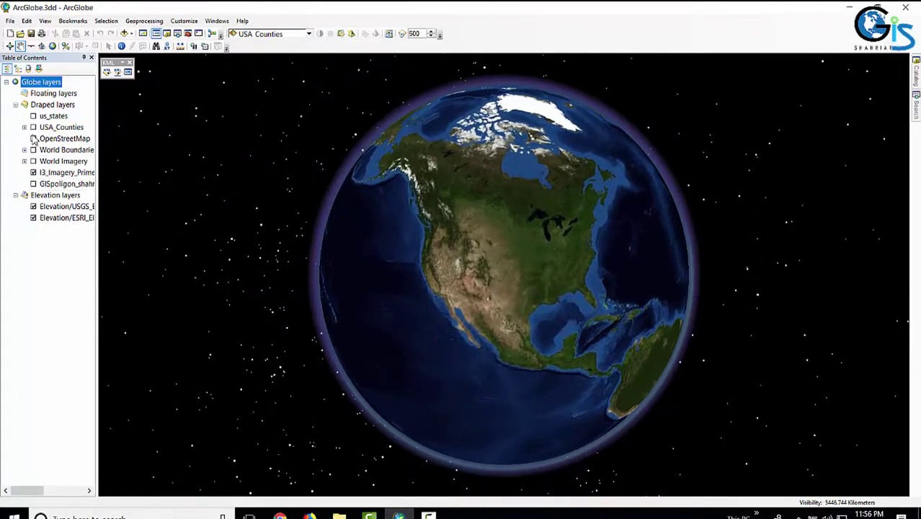
left_click(33, 161)
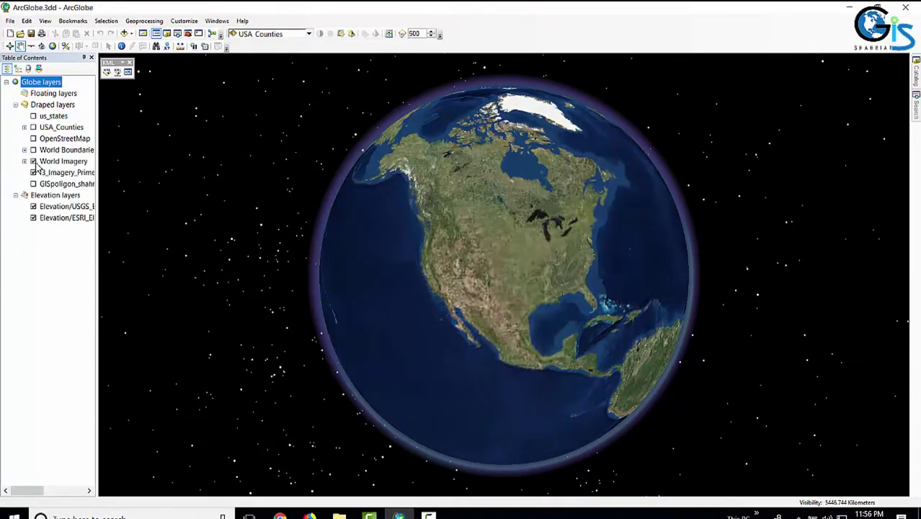
left_click(33, 150)
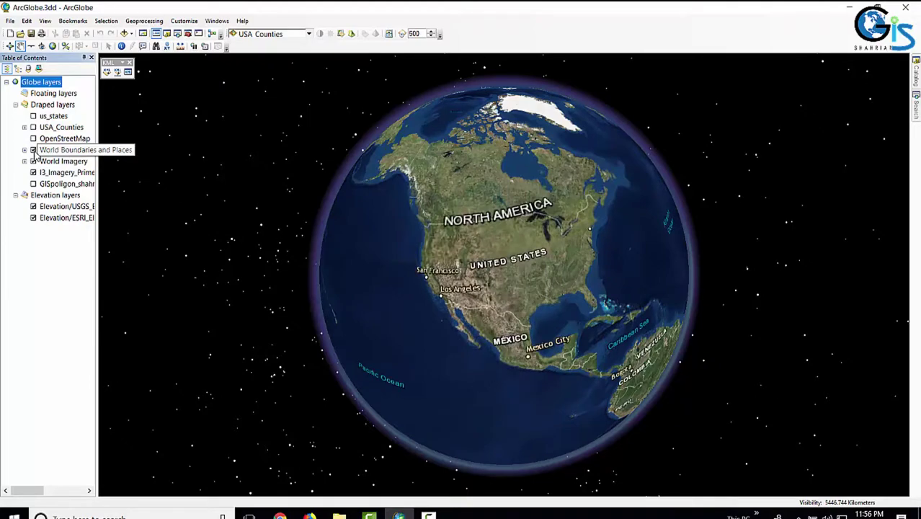
scroll(516, 263, "up", 5)
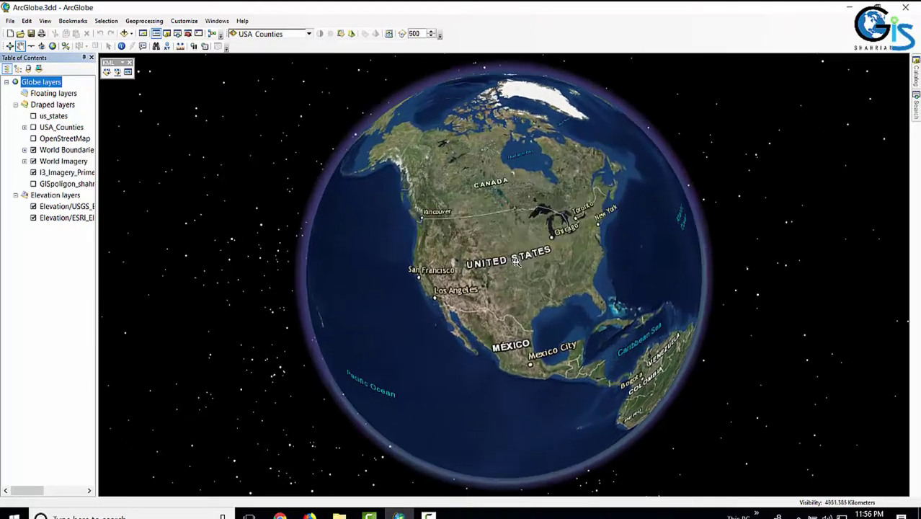
scroll(516, 263, "up", 3)
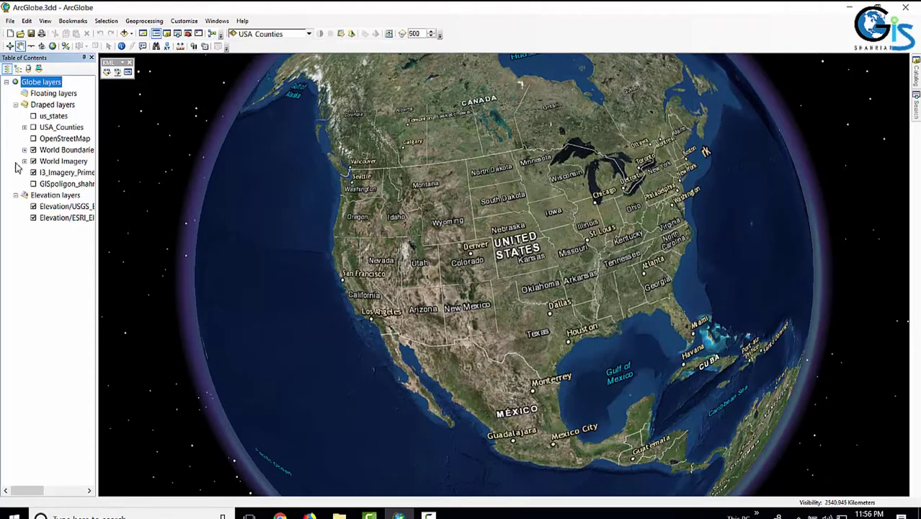
Turn on the OpenStreetMap and USA_Counties layers to display the county polygons over the street map.
left_click(33, 138)
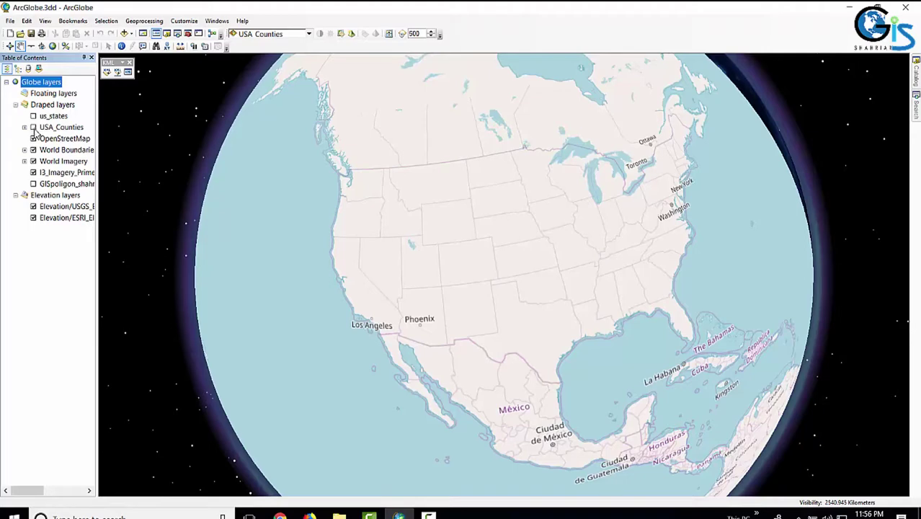
left_click(34, 127)
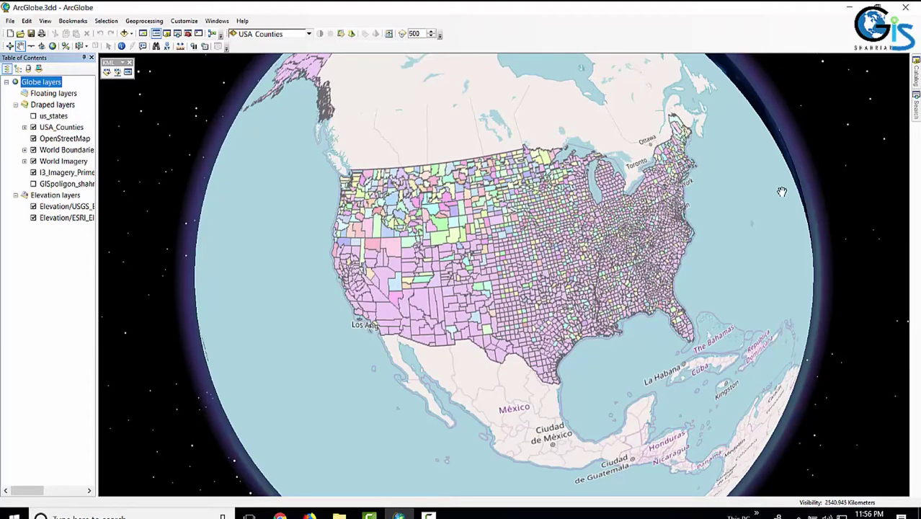
left_click_drag(795, 225, 790, 296)
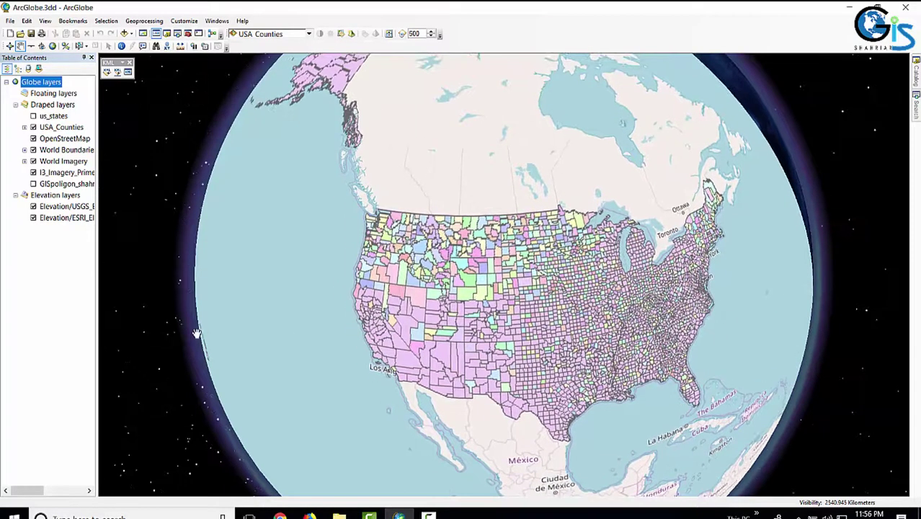
left_click_drag(216, 315, 220, 289)
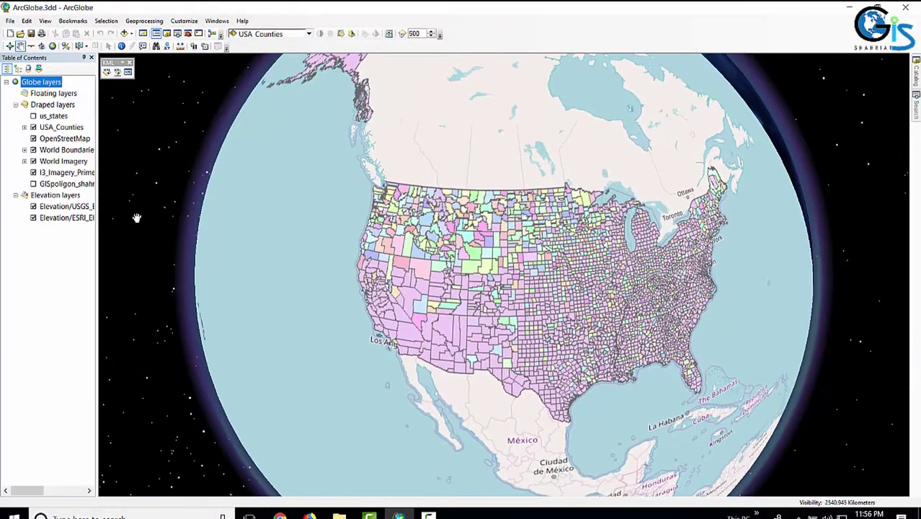
Turn on the us_states layer and look over the state pins and labels on the globe.
left_click(33, 116)
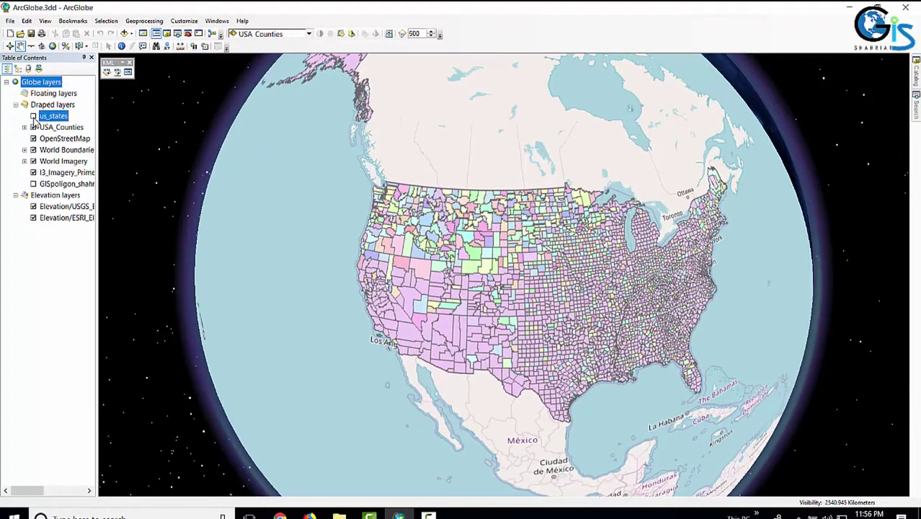
left_click_drag(798, 347, 768, 351)
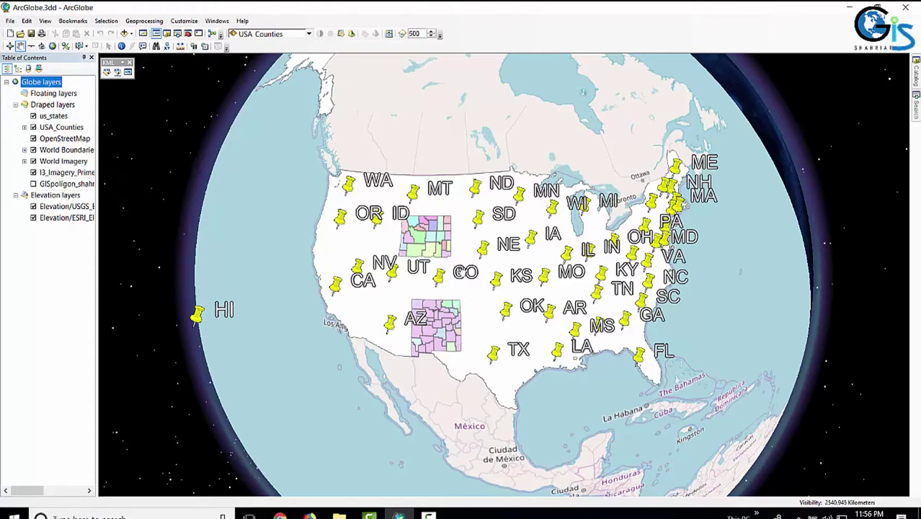
left_click_drag(587, 369, 660, 328)
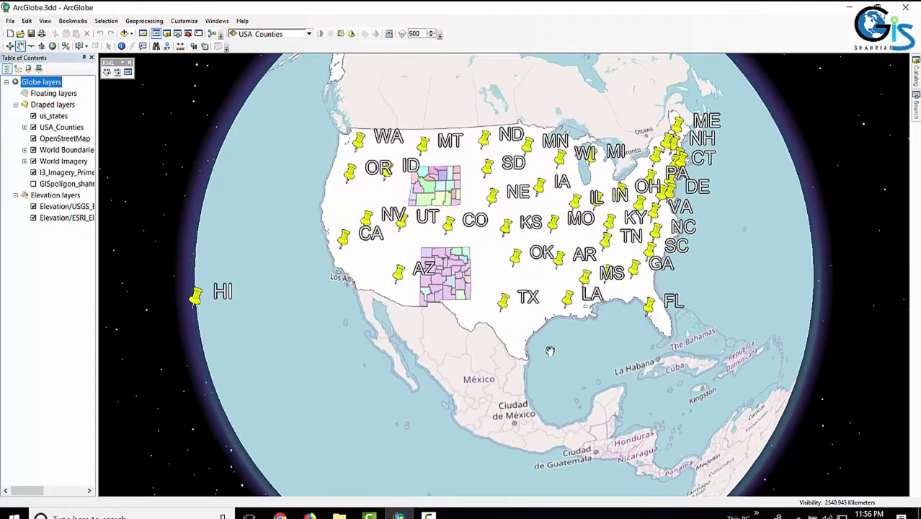
left_click_drag(607, 342, 602, 362)
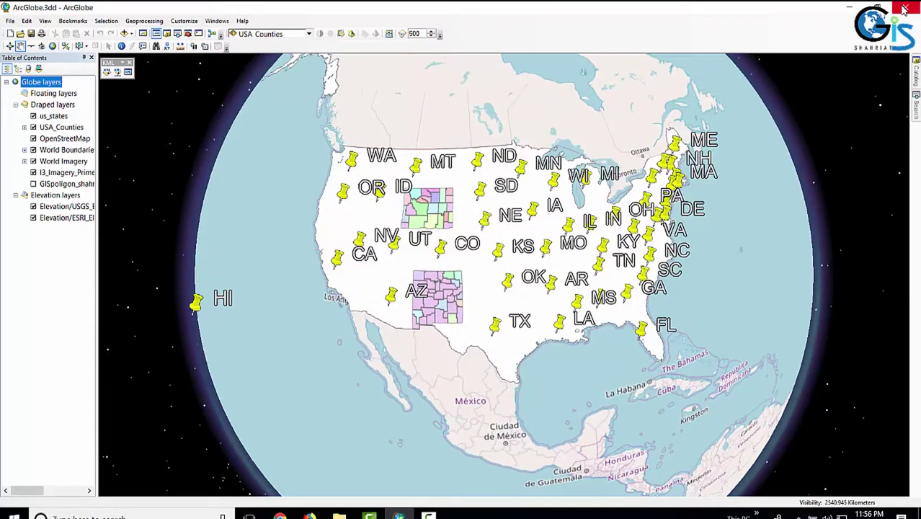
Close the current globe document and relaunch ArcGlobe 10.1 with a new untitled globe instead of a recent one.
left_click(905, 8)
left_click(455, 288)
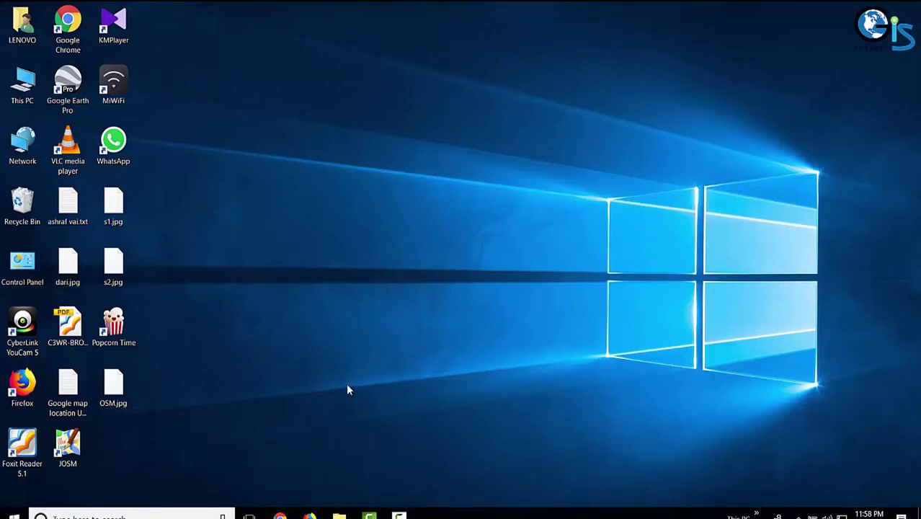
left_click(152, 513)
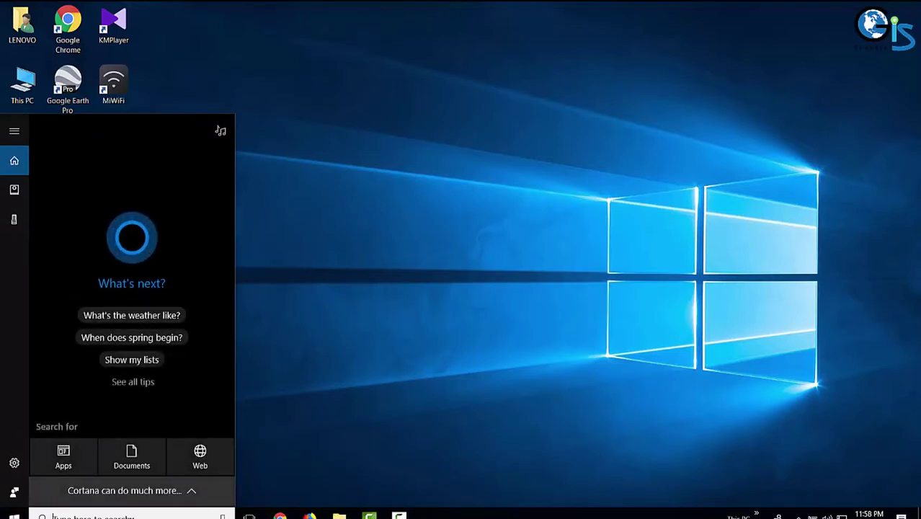
type("Arcgl")
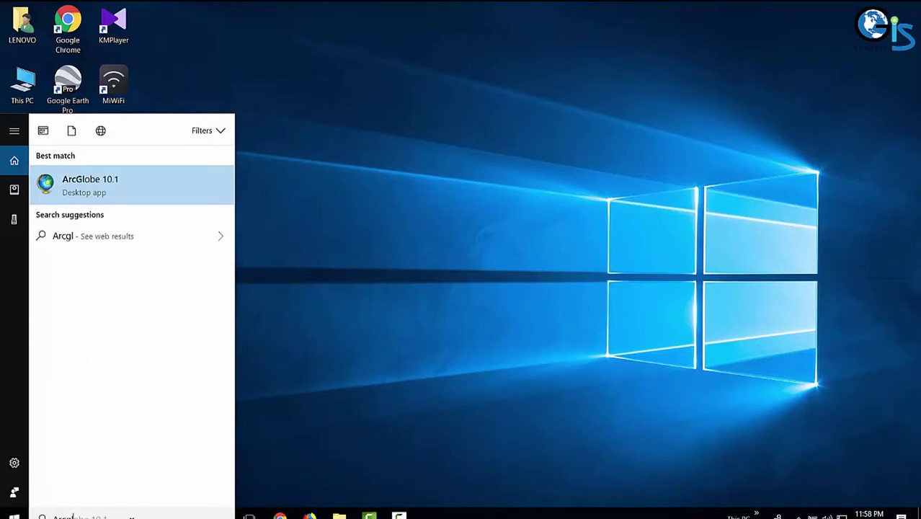
key("Return")
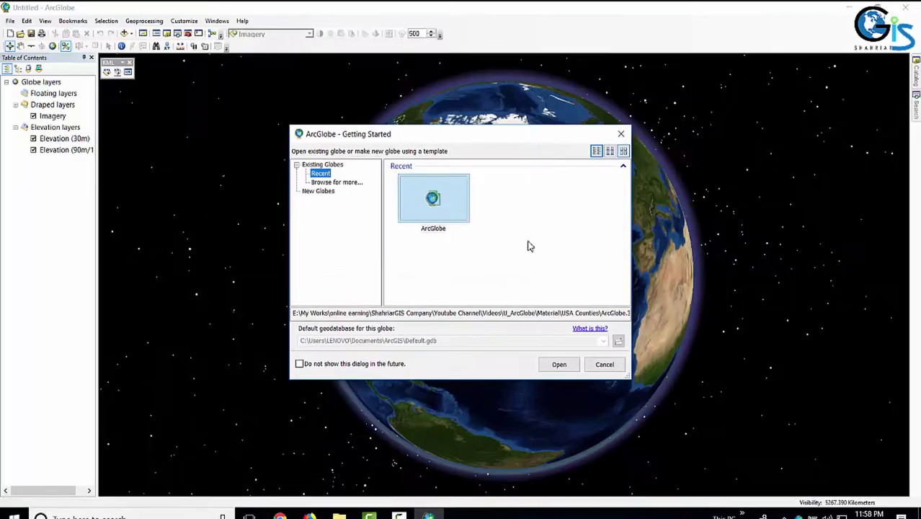
left_click(605, 365)
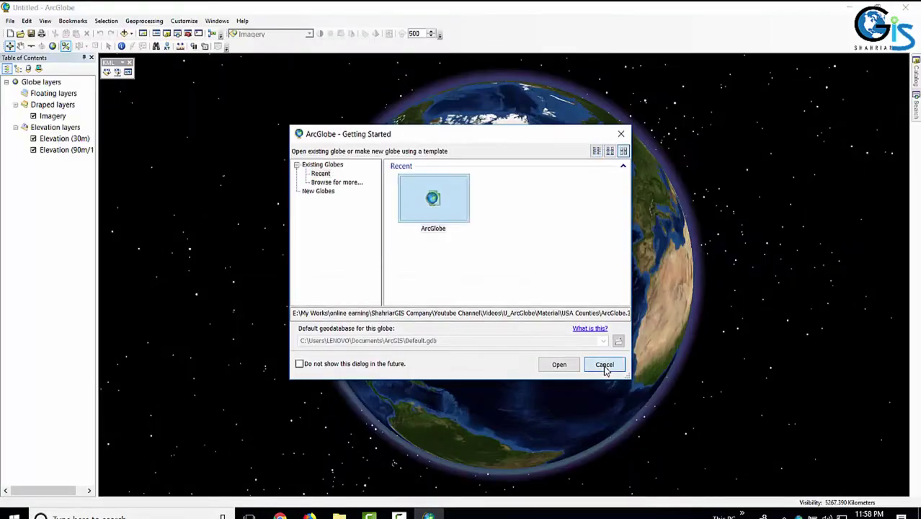
Examine the default imagery of the new globe around North America and the United States.
left_click_drag(547, 385, 608, 356)
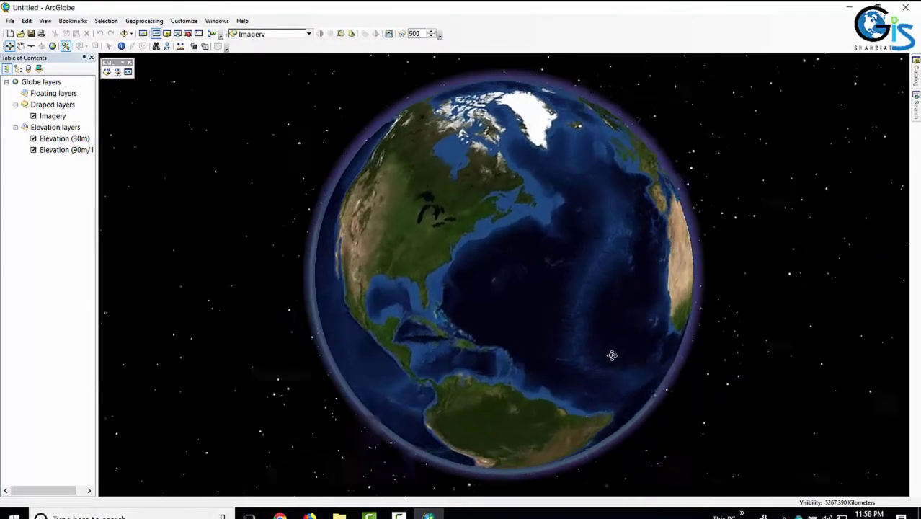
left_click_drag(478, 299, 521, 316)
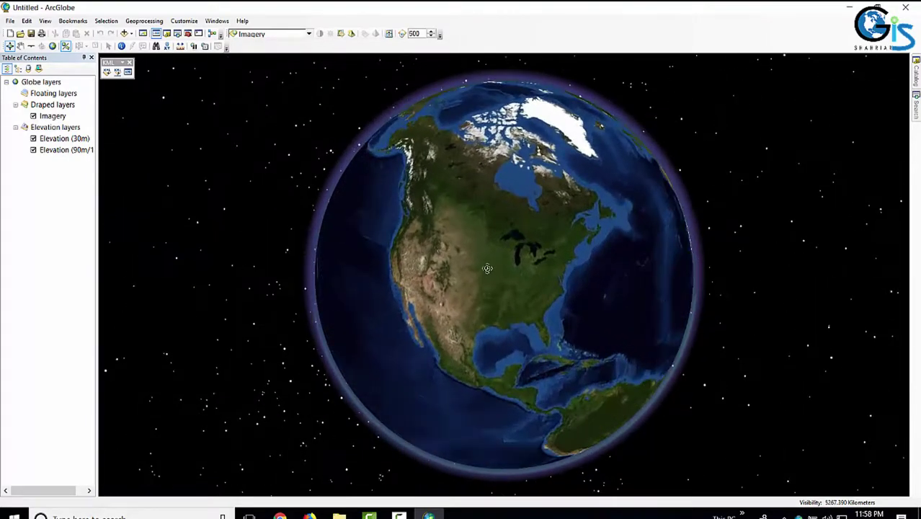
scroll(487, 268, "up", 3)
scroll(487, 268, "up", 5)
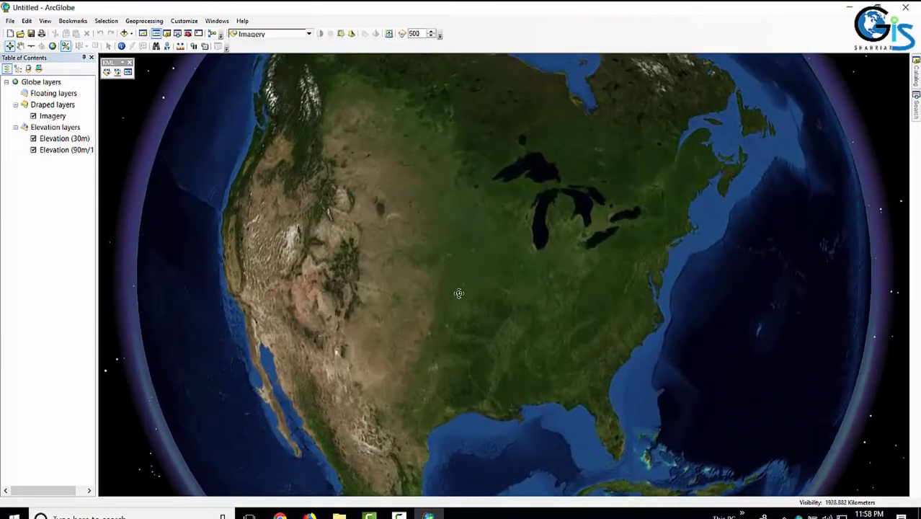
left_click_drag(459, 294, 562, 293)
left_click_drag(480, 226, 481, 283)
scroll(481, 282, "up", 2)
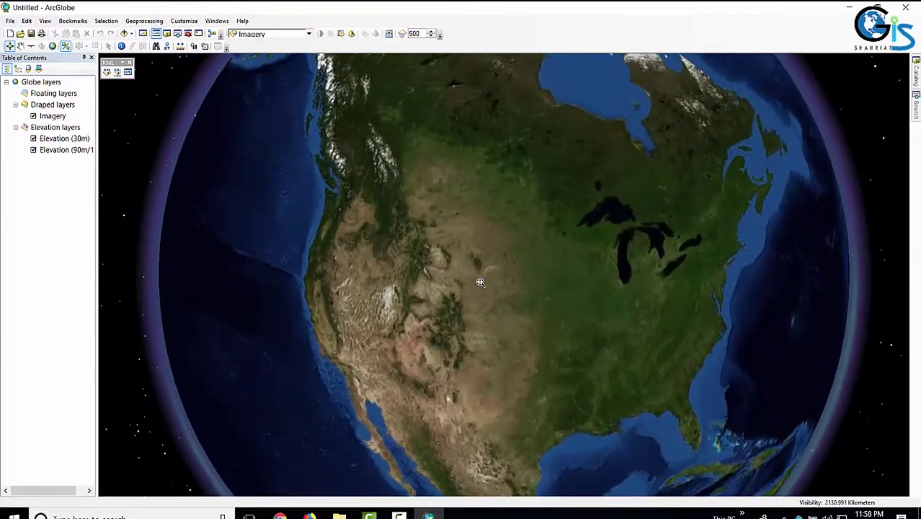
scroll(481, 282, "down", 3)
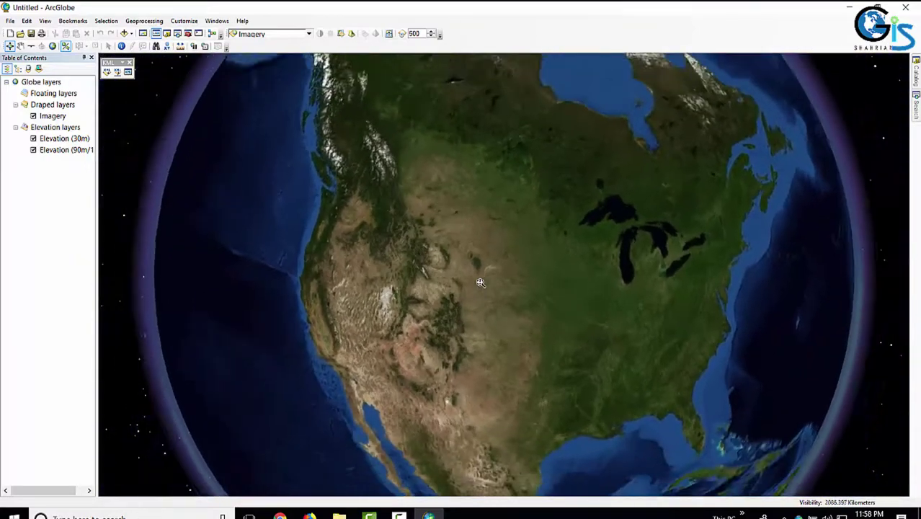
left_click_drag(769, 230, 663, 243)
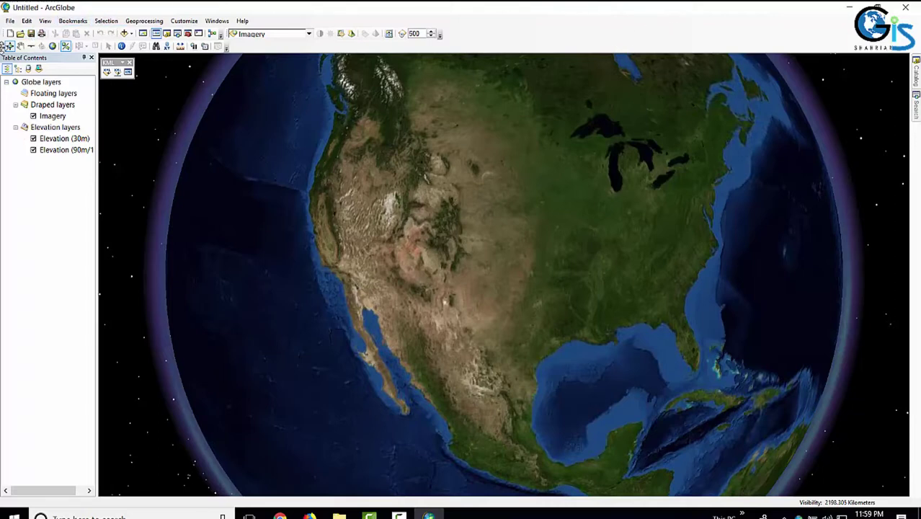
Close the floating KML toolbar that covers the globe view.
left_click_drag(5, 46, 40, 55)
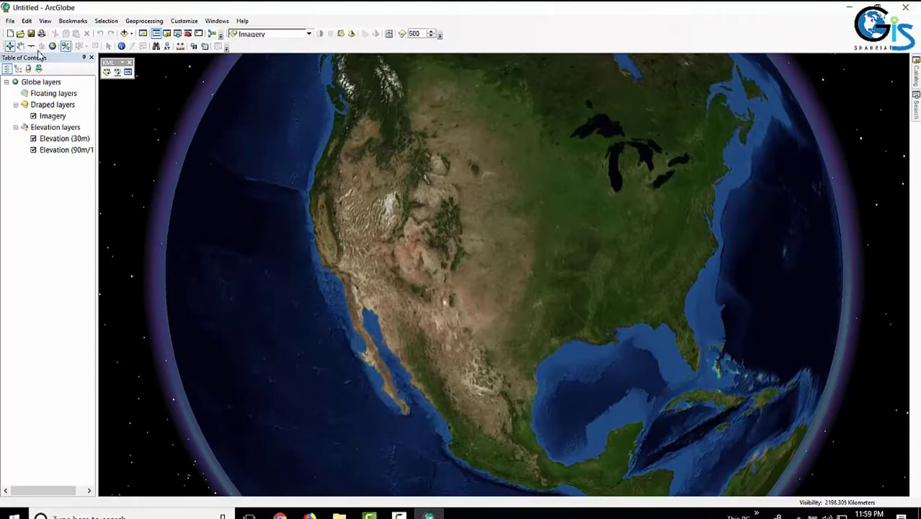
left_click(129, 62)
scroll(514, 232, "down", 5)
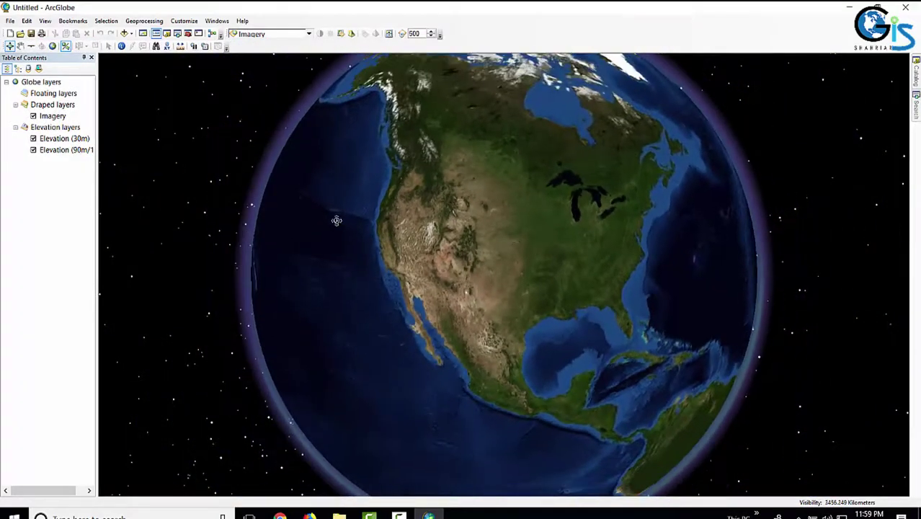
scroll(332, 232, "up", 1)
scroll(580, 271, "up", 1)
scroll(567, 307, "down", 1)
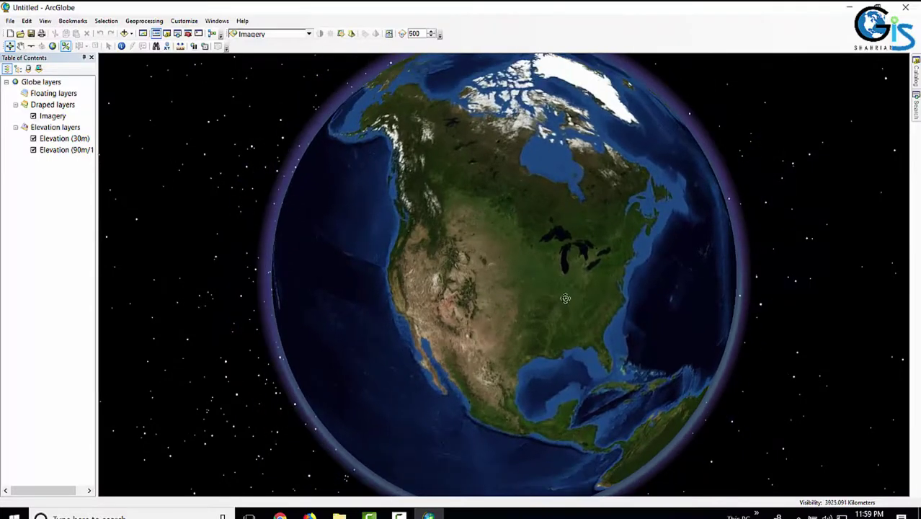
scroll(717, 216, "down", 1)
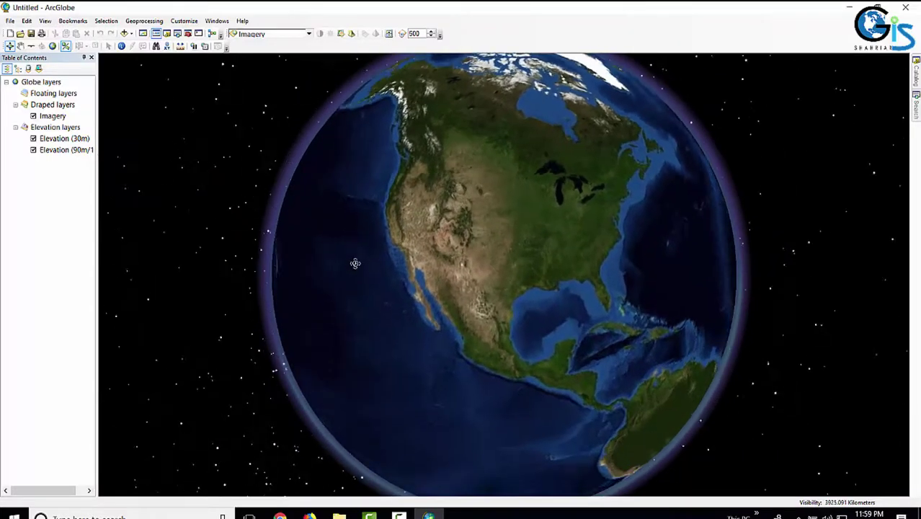
left_click_drag(355, 257, 589, 273)
scroll(589, 280, "down", 1)
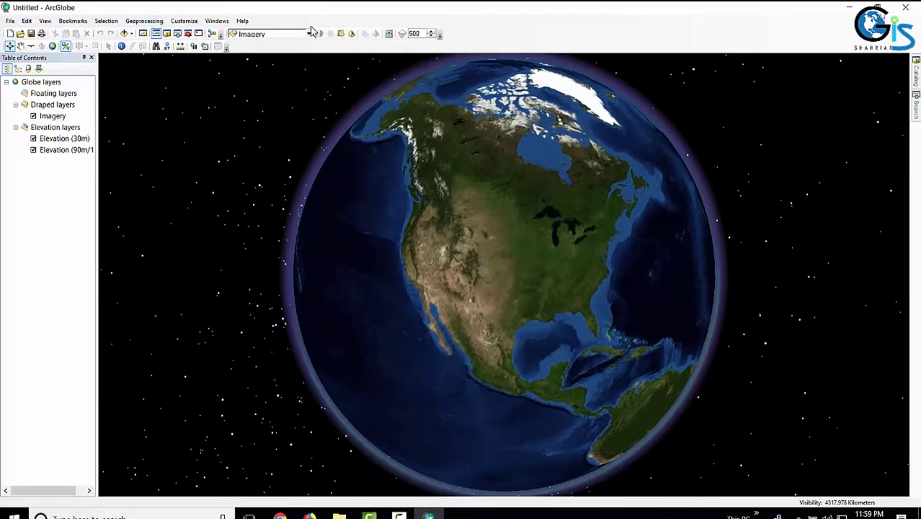
Add the OpenStreetMap basemap to the globe's draped layers and select the new layer.
left_click(131, 33)
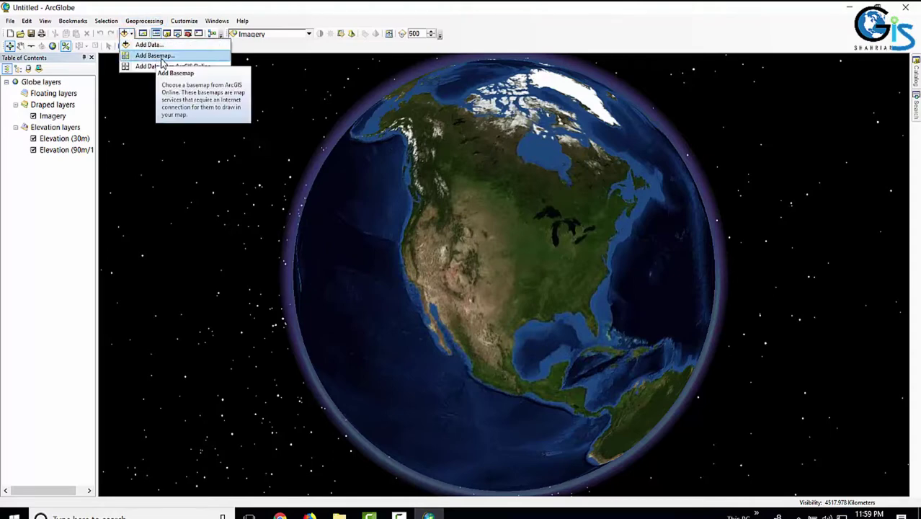
left_click(190, 57)
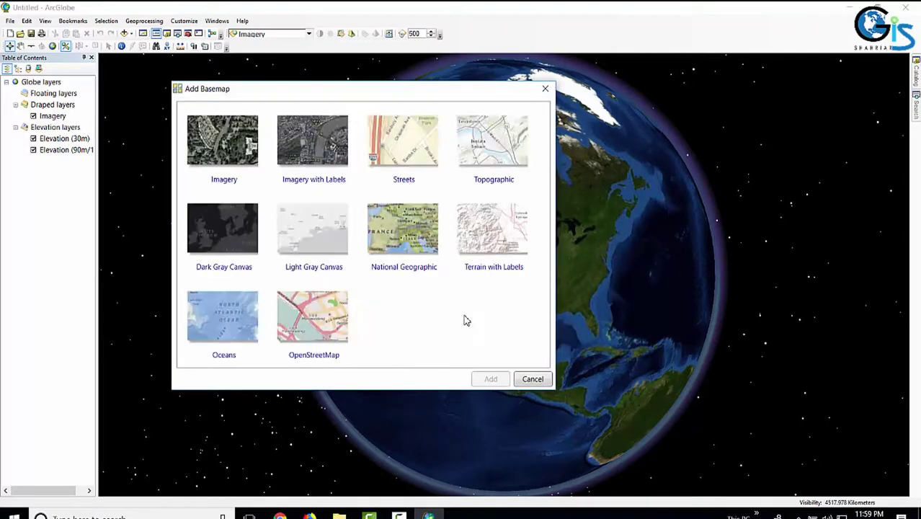
left_click(314, 328)
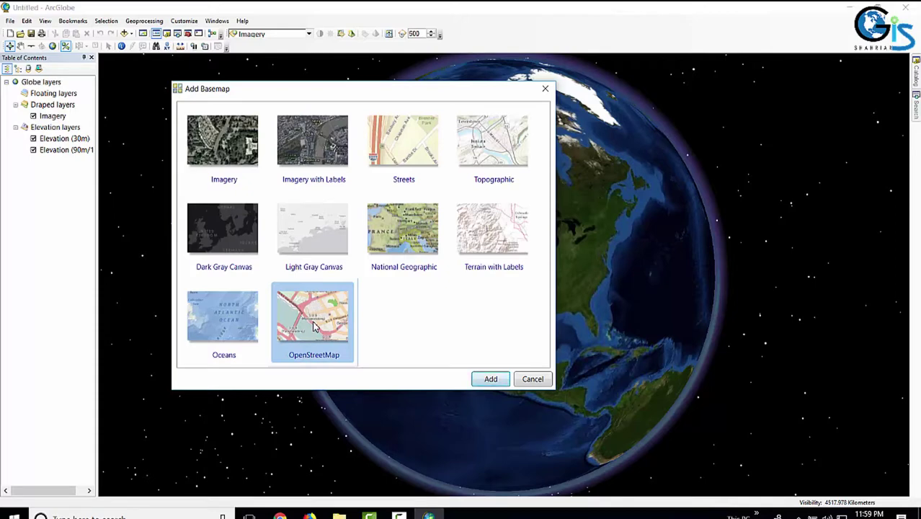
left_click(491, 379)
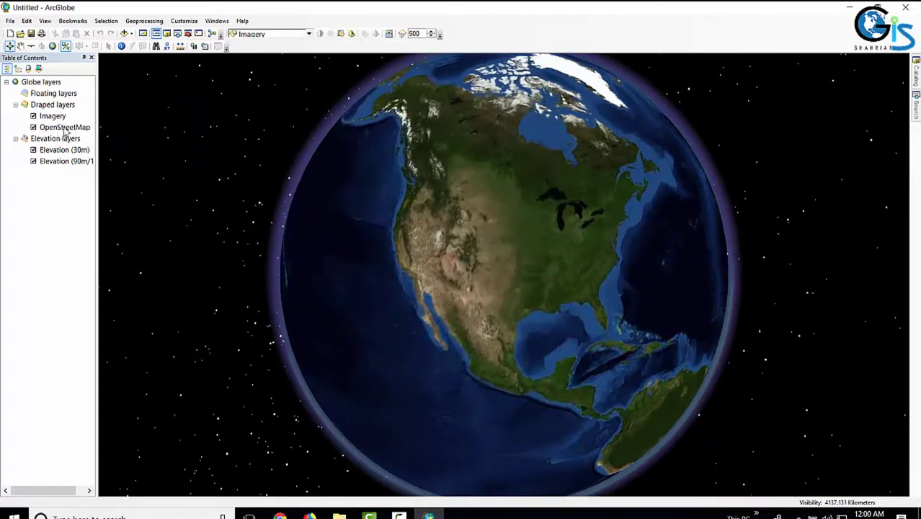
left_click(59, 129)
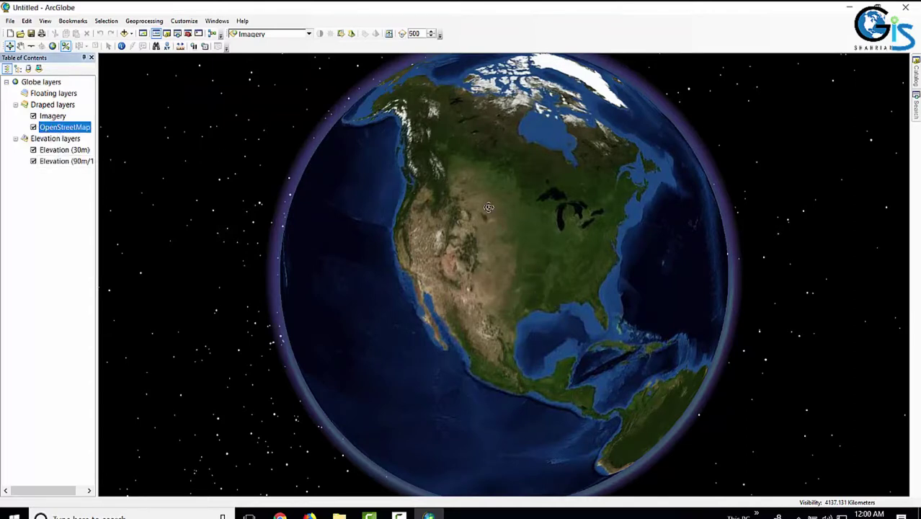
Hide the Imagery layer so the globe shows the OpenStreetMap basemap beneath it.
left_click(37, 118, "ctrl")
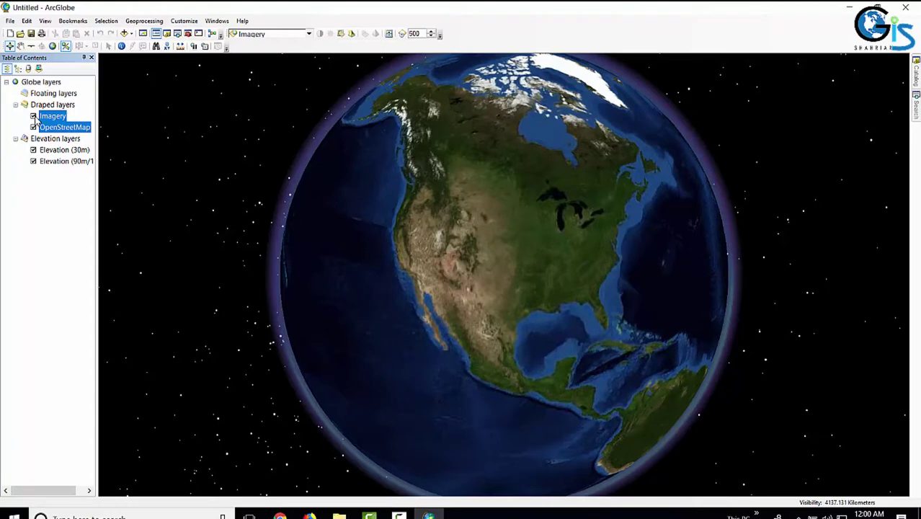
left_click(33, 116)
left_click(33, 116)
left_click(33, 116)
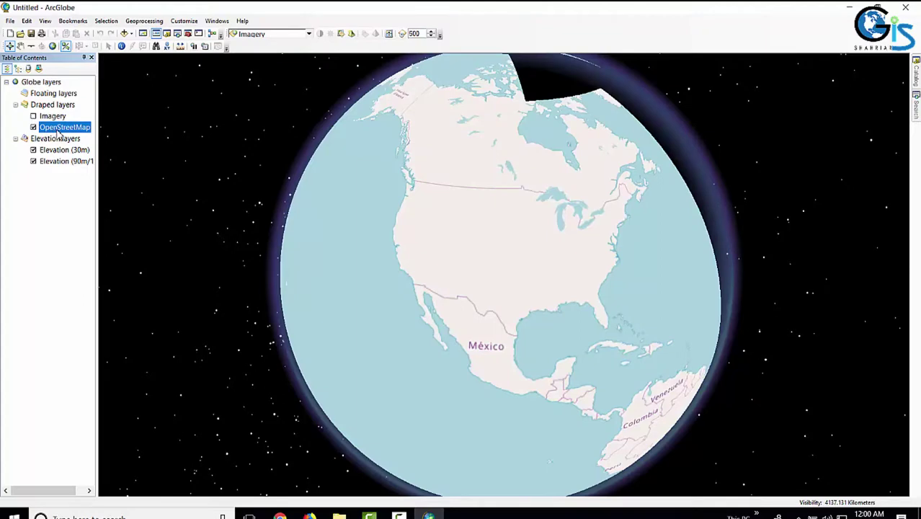
left_click_drag(496, 235, 529, 226)
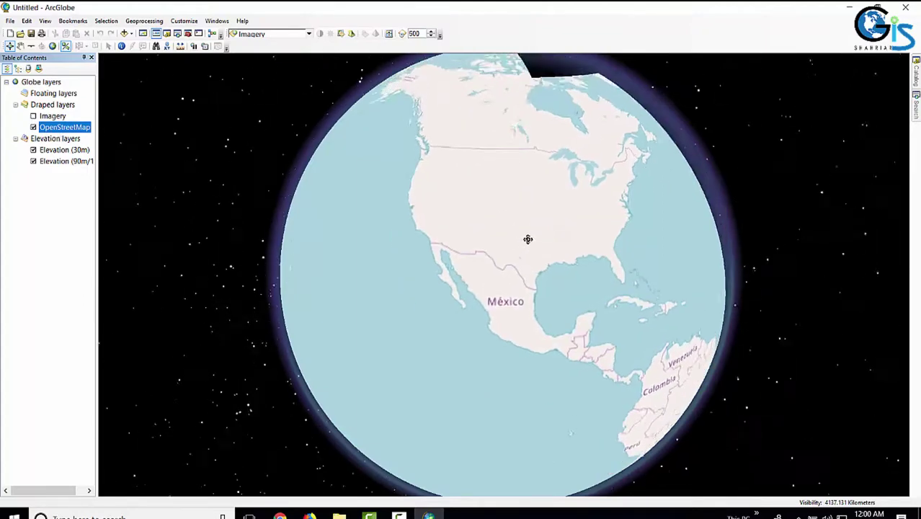
Move the OpenStreetMap layer above Imagery in the draped layers and switch Imagery back on.
left_click_drag(68, 132, 57, 117)
left_click(33, 127)
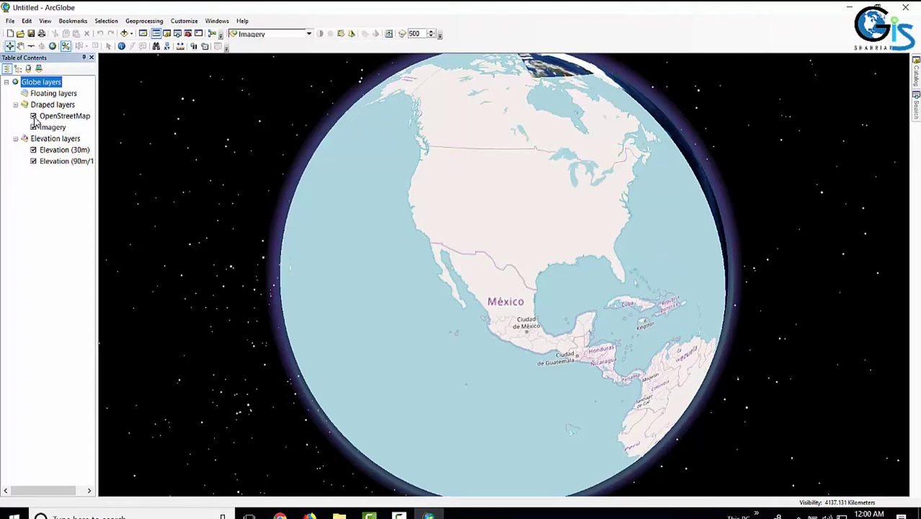
Compare the two basemaps by toggling OpenStreetMap off and on and moving it below Imagery and back above it.
left_click(33, 116)
left_click(34, 117)
left_click_drag(70, 121, 70, 132)
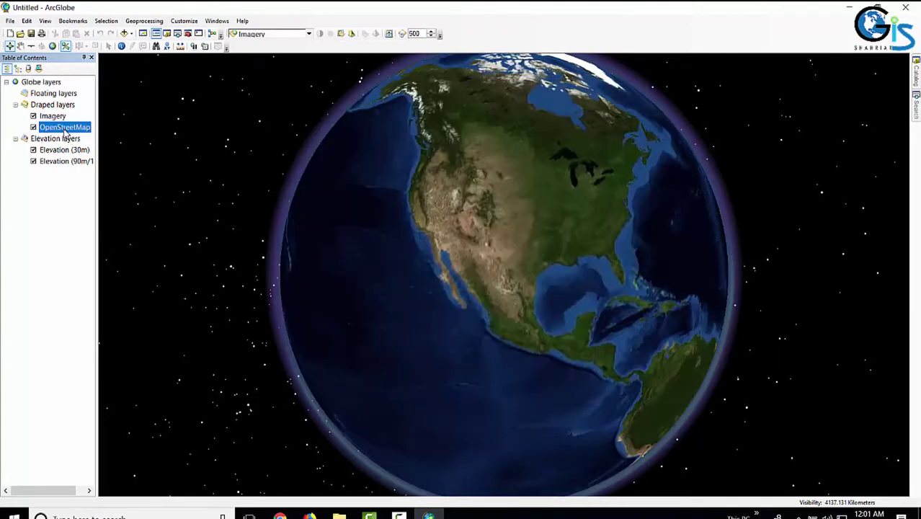
left_click_drag(65, 133, 69, 113)
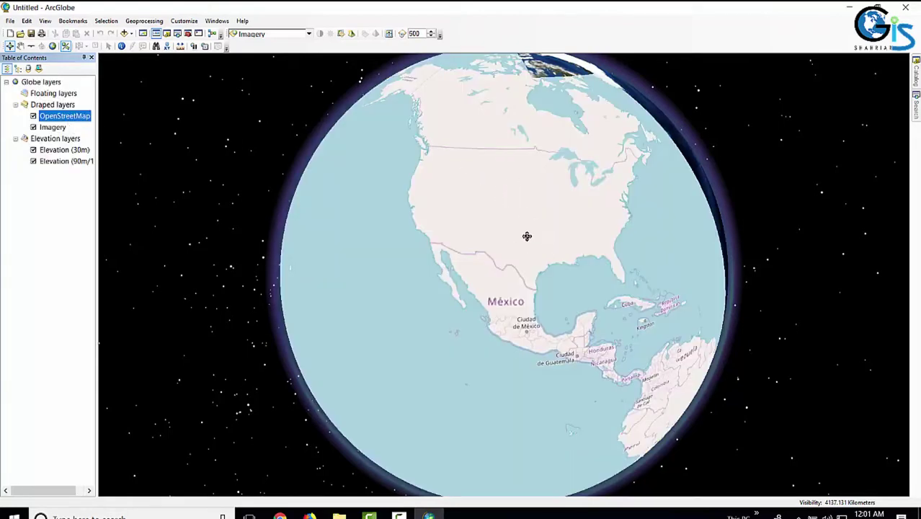
Examine the OpenStreetMap basemap over North America, including the state borders and city labels of the United States.
mouse_move(532, 242)
left_mouse_down()
mouse_move(524, 261)
mouse_move(508, 257)
mouse_move(552, 237)
mouse_move(544, 242)
left_mouse_up()
scroll(532, 232, "down", 1)
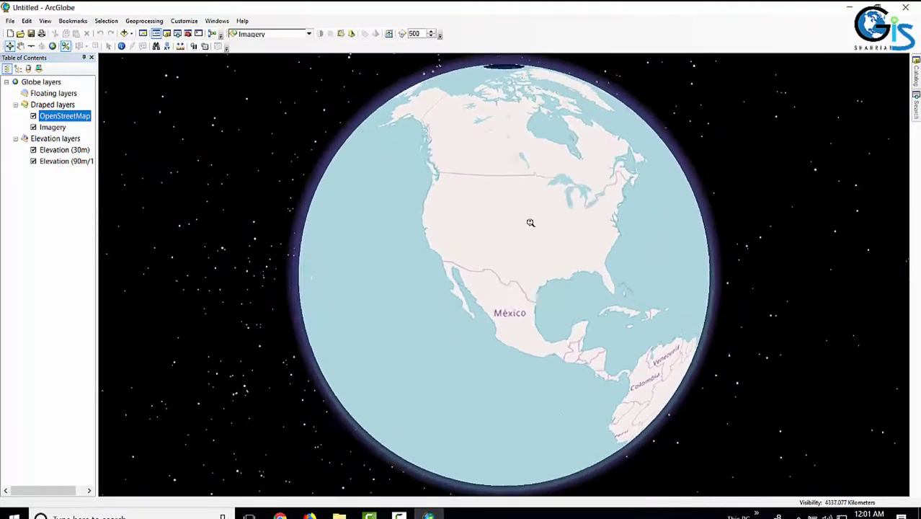
scroll(531, 222, "up", 3)
scroll(530, 222, "up", 2)
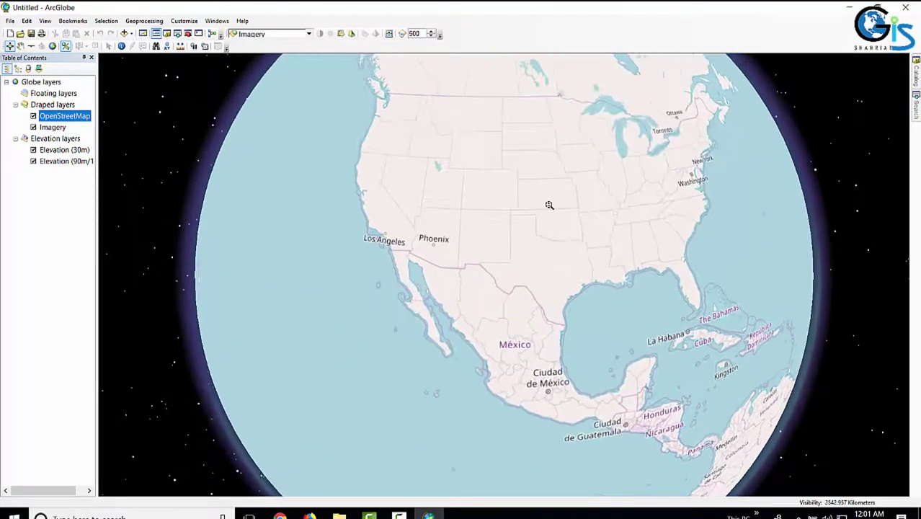
left_click_drag(551, 204, 527, 255)
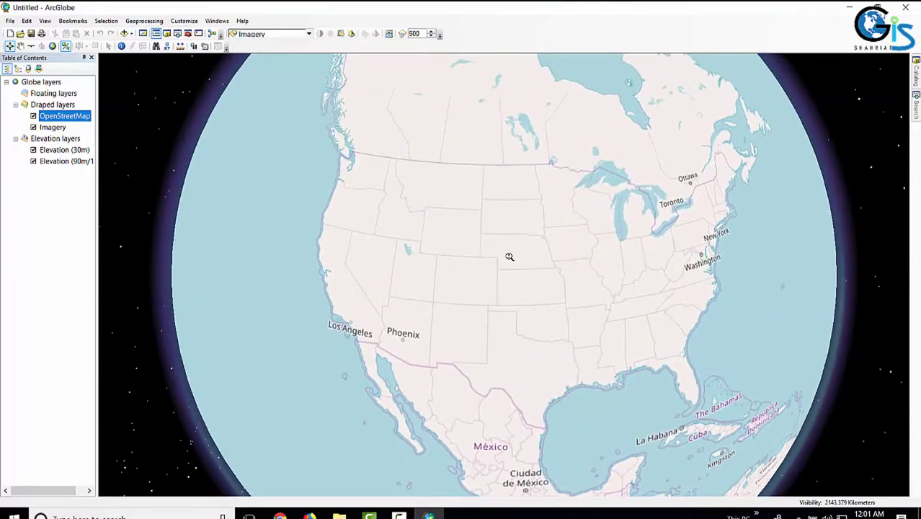
scroll(509, 256, "up", 3)
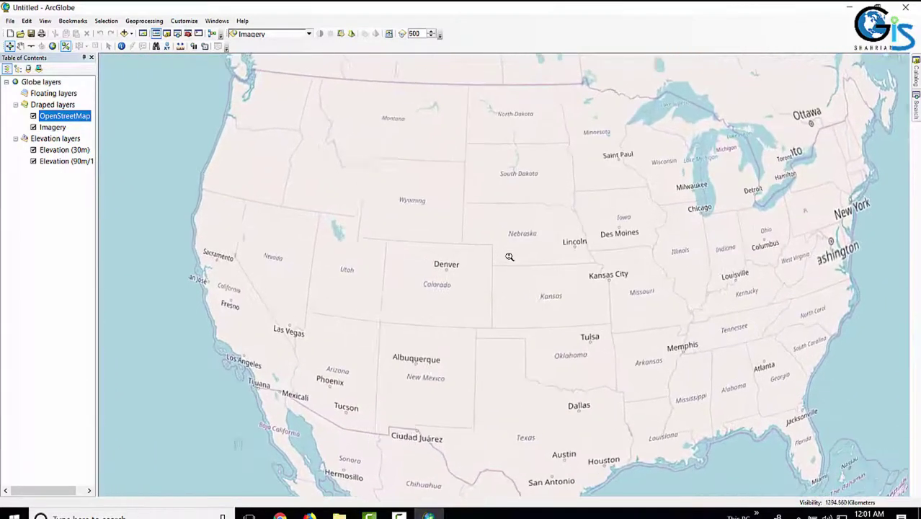
scroll(509, 257, "down", 3)
scroll(509, 256, "down", 2)
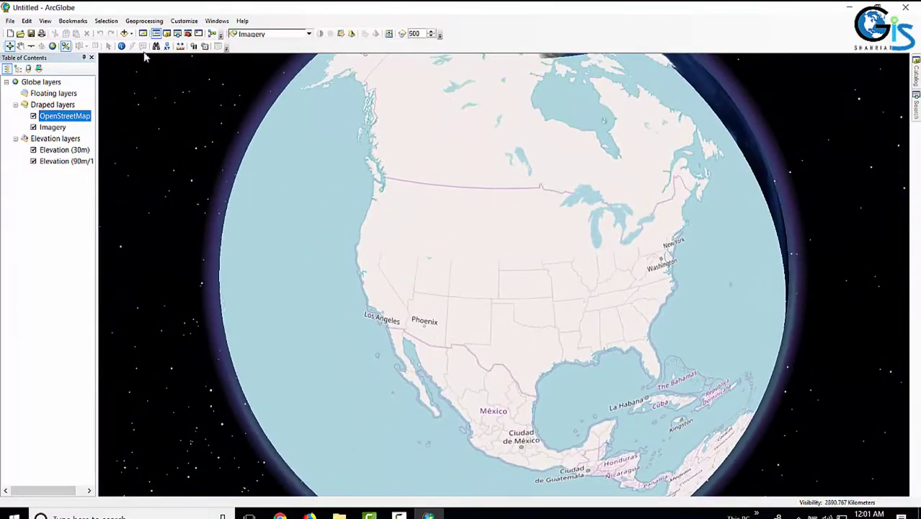
Add the Imagery with Labels basemap to the globe.
left_click(130, 34)
left_click(160, 61)
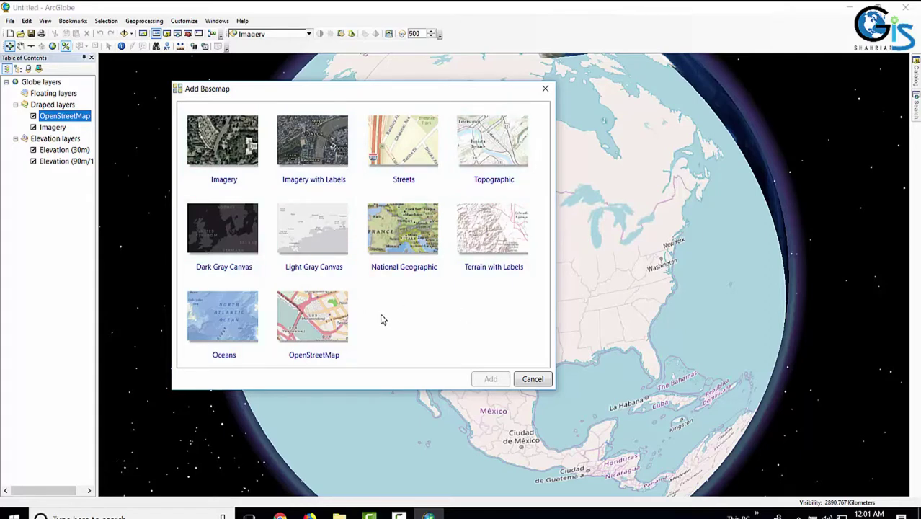
left_click(308, 146)
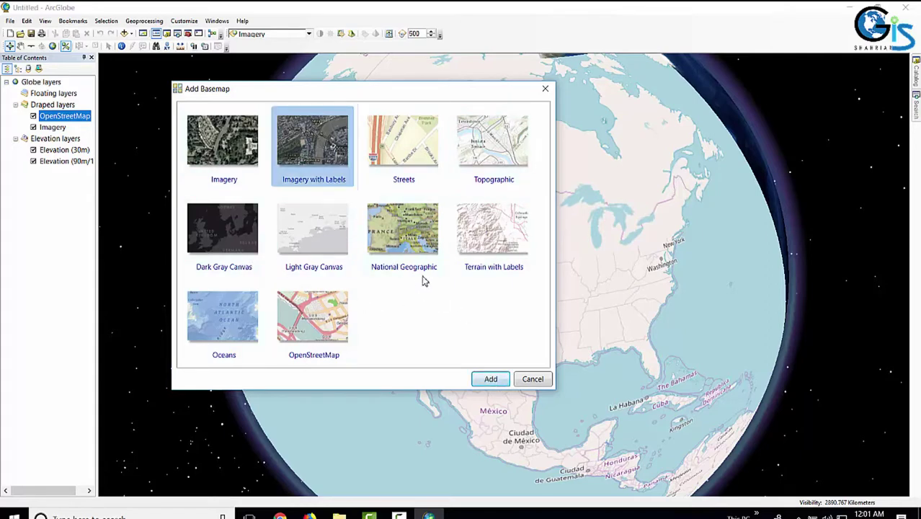
left_click(491, 379)
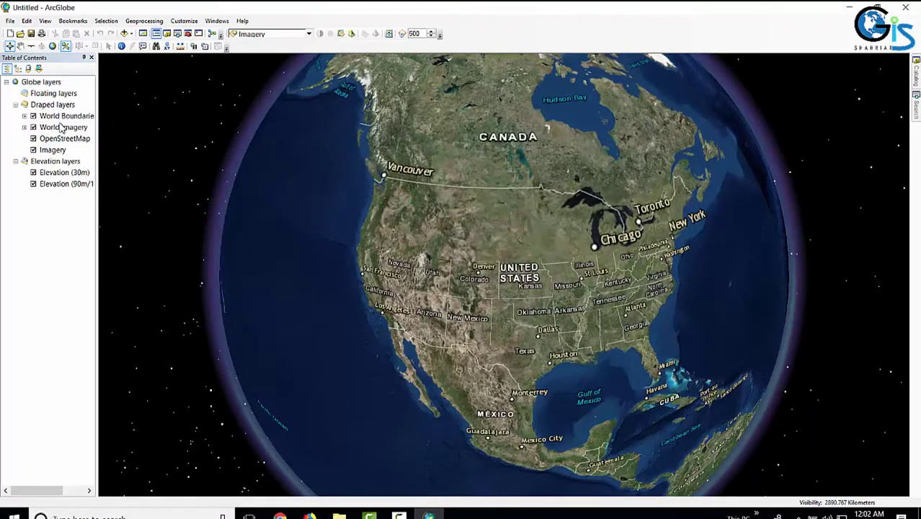
Check the new basemap's layers by toggling their visibility and inspect the labelled imagery across the United States.
left_click(33, 118)
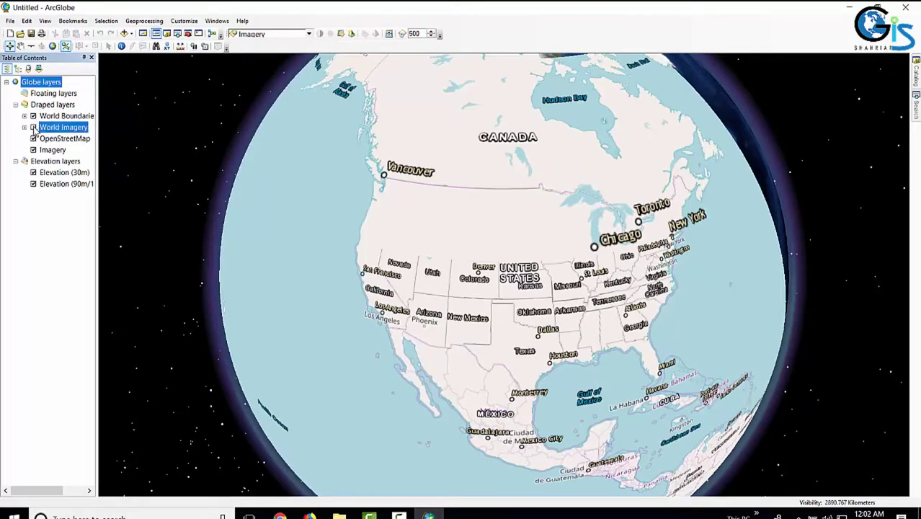
scroll(505, 258, "up", 3)
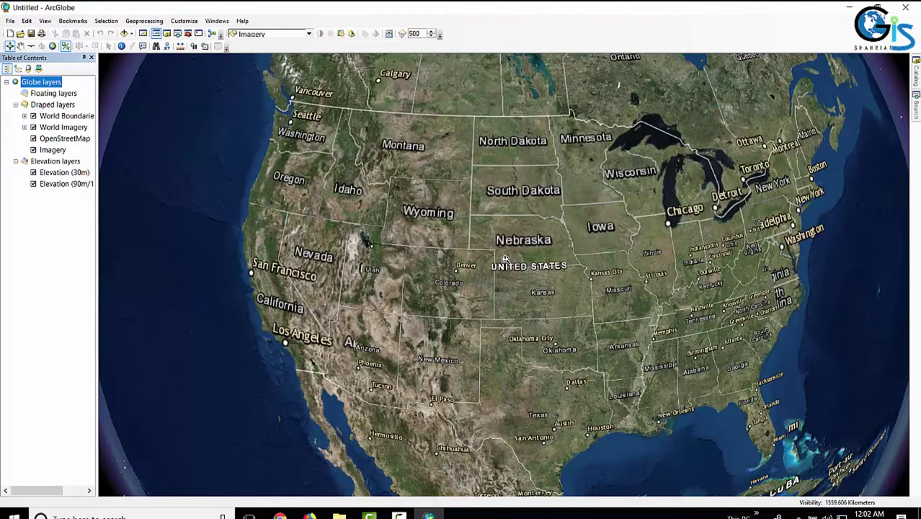
scroll(506, 258, "up", 3)
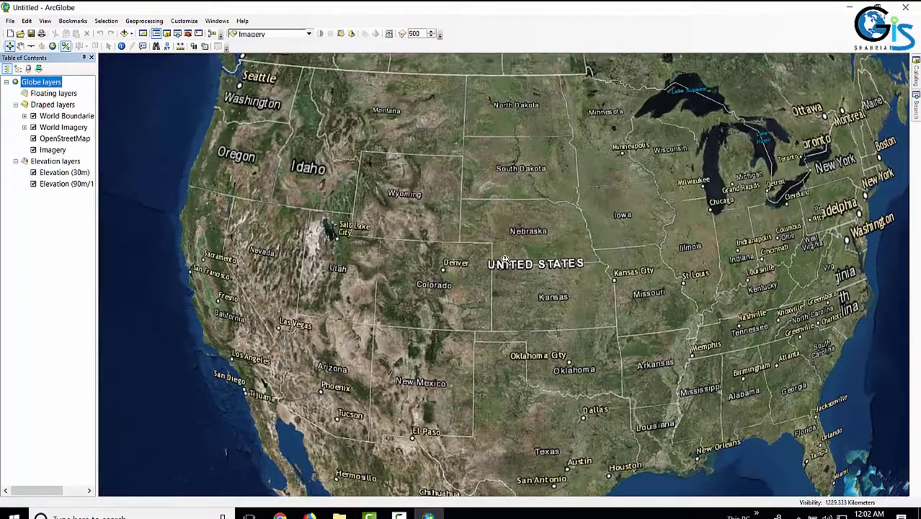
scroll(506, 260, "down", 3)
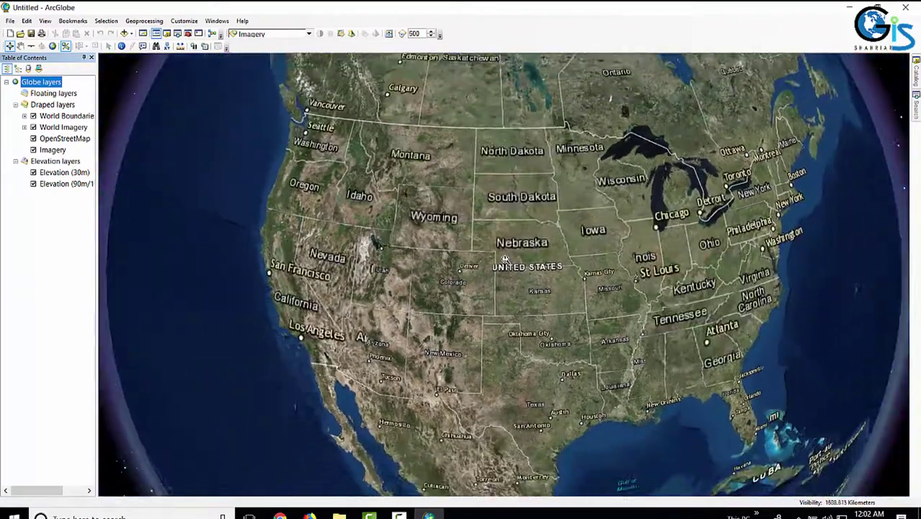
scroll(506, 259, "down", 3)
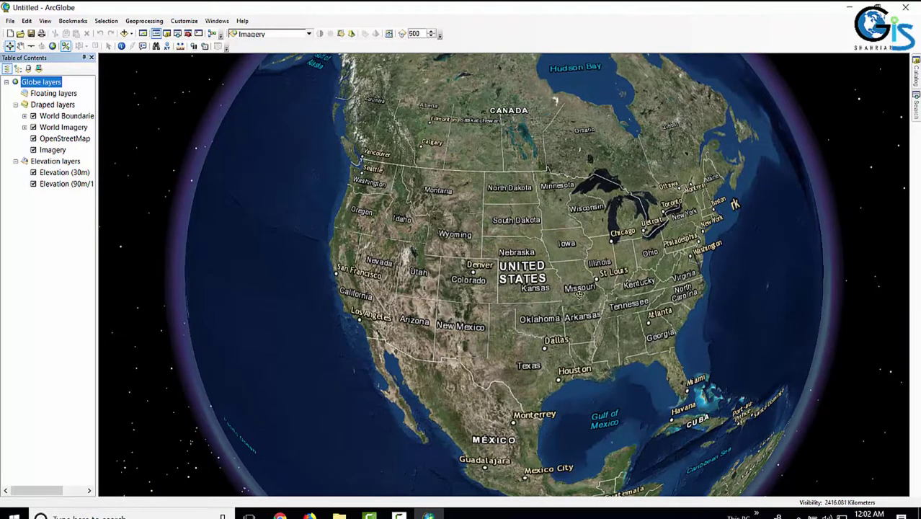
scroll(539, 303, "down", 2)
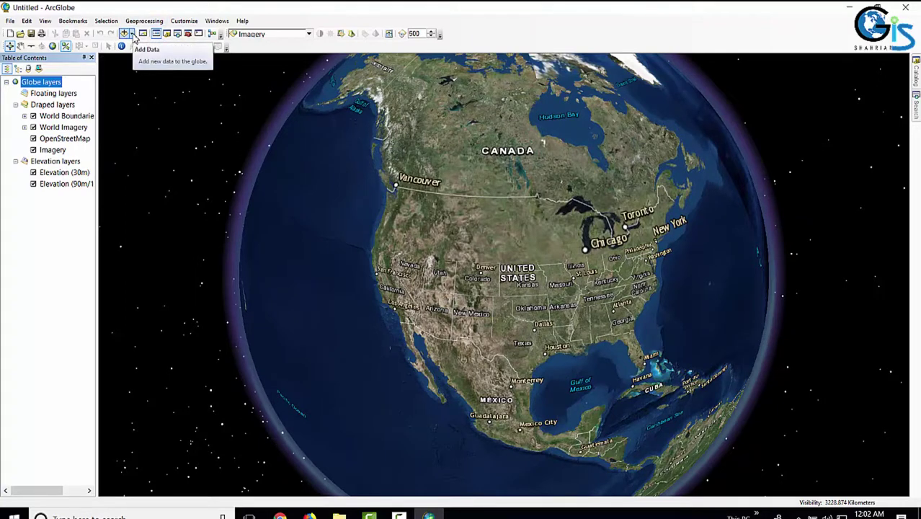
Add USA_Counties.shp from the USA Counties folder with the default wizard settings and place it above all other draped layers.
left_click(125, 34)
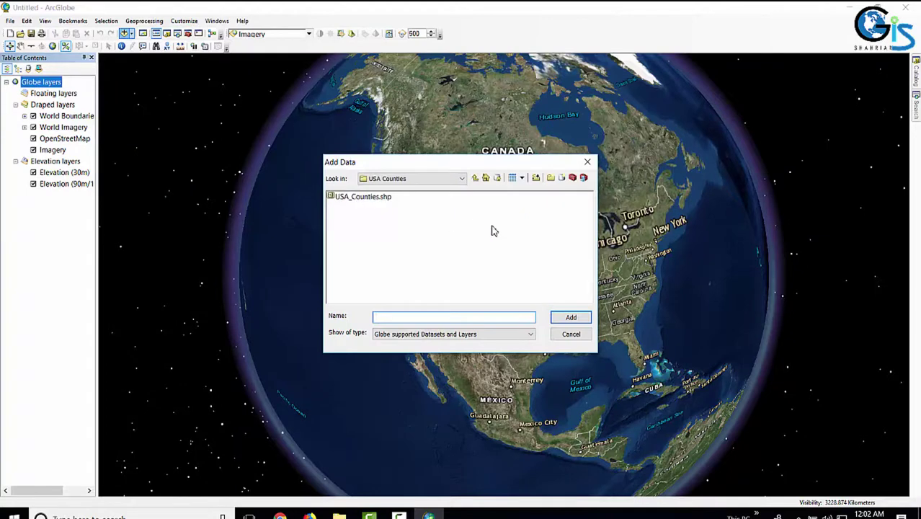
left_click(370, 199)
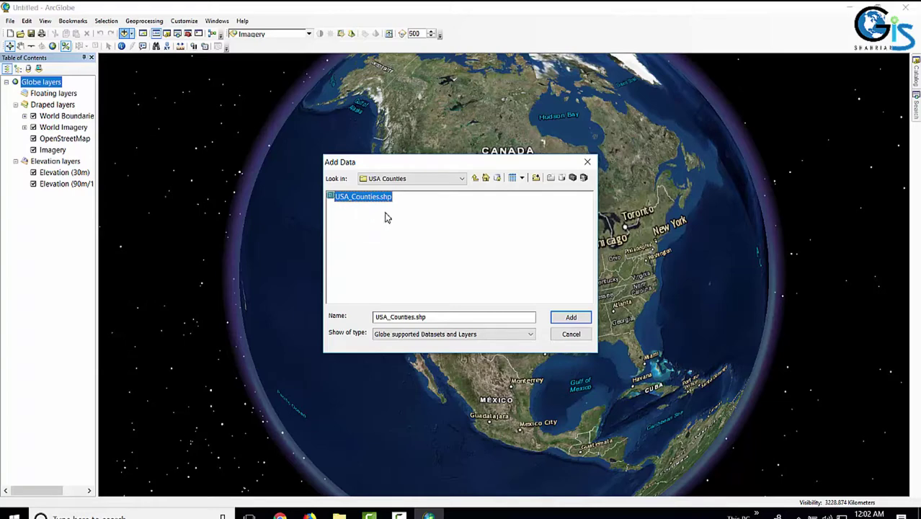
left_click(572, 320)
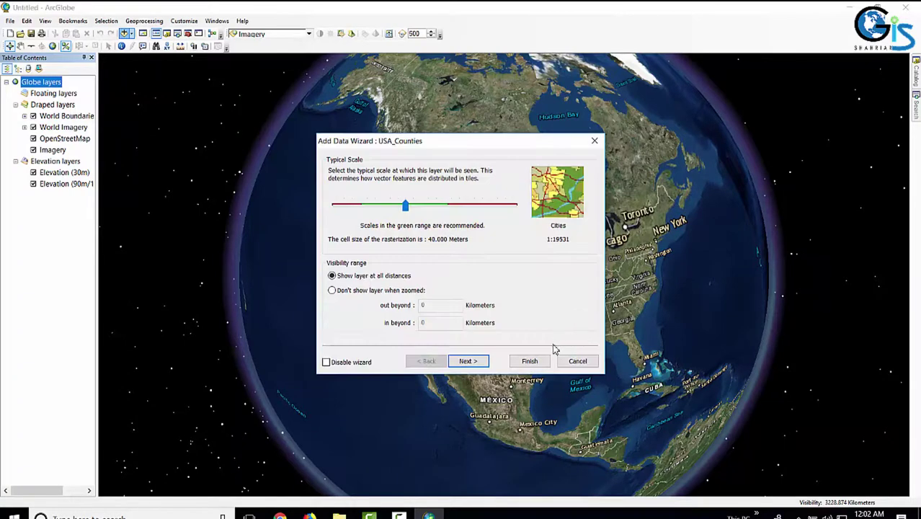
left_click(536, 365)
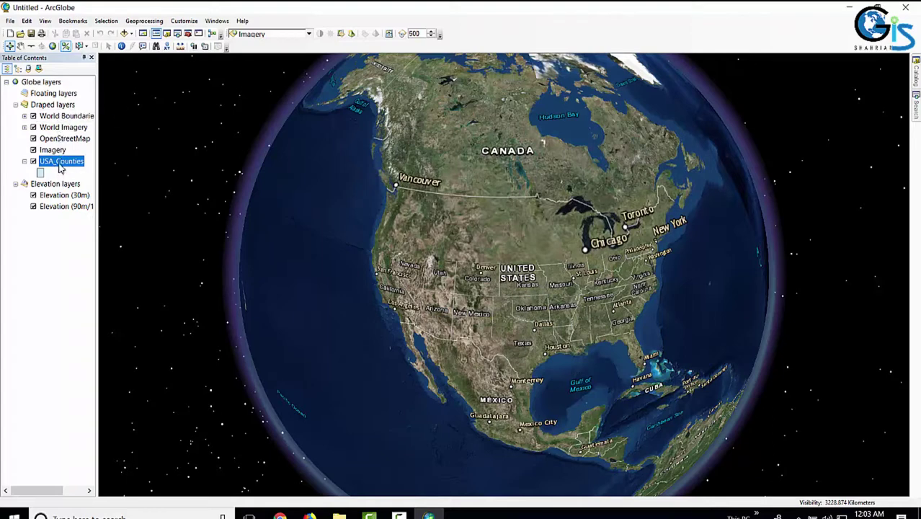
left_click_drag(58, 167, 66, 111)
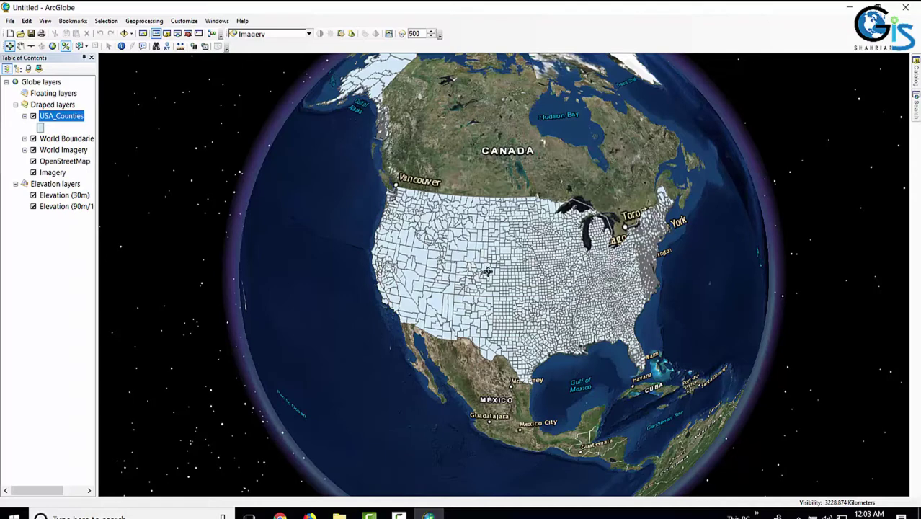
Examine the county polygons draped over the United States at different zoom levels.
right_click(66, 120)
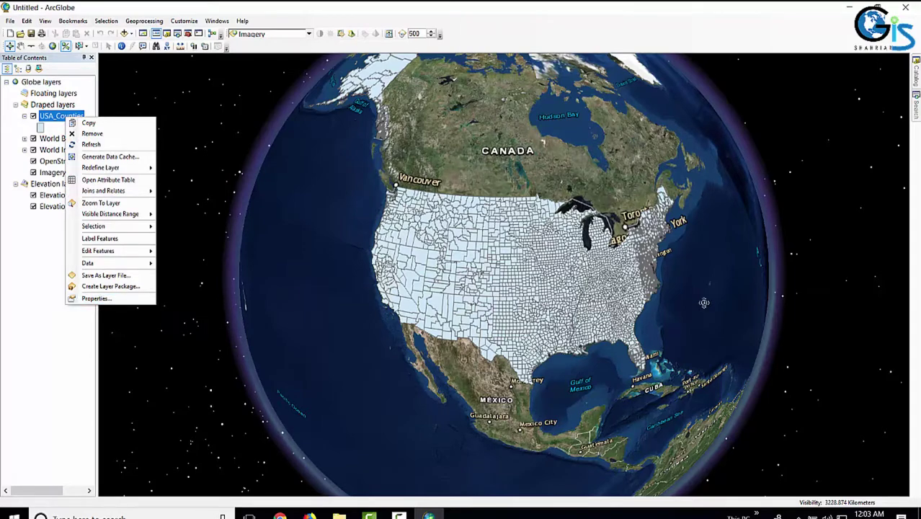
left_click(690, 306)
left_click_drag(690, 305, 656, 285)
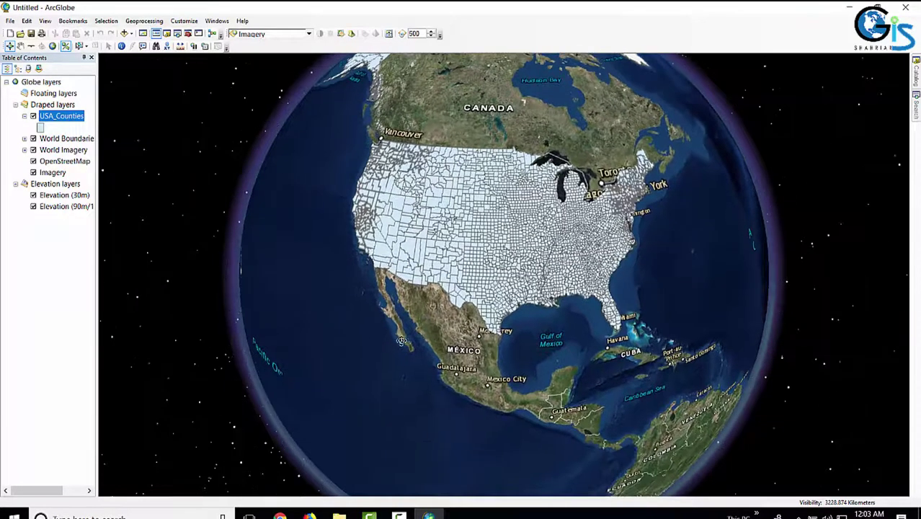
left_click_drag(403, 340, 417, 370)
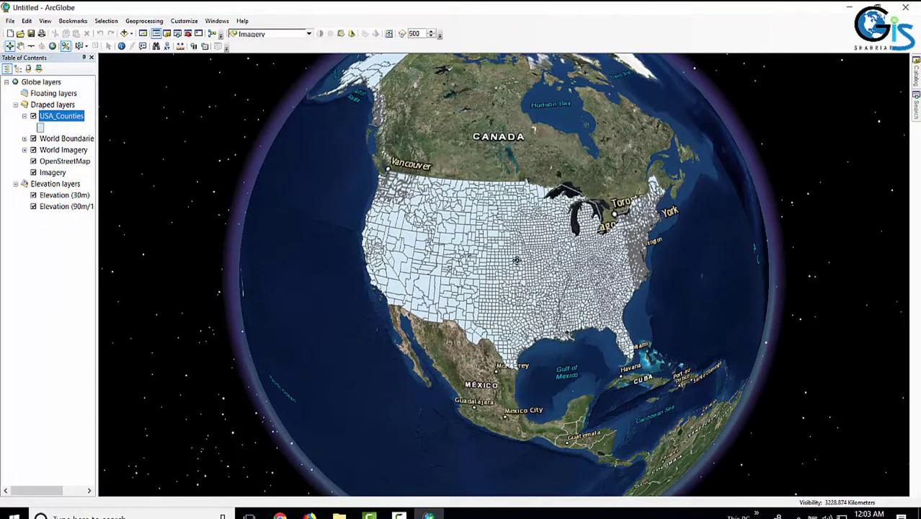
scroll(517, 261, "up", 5)
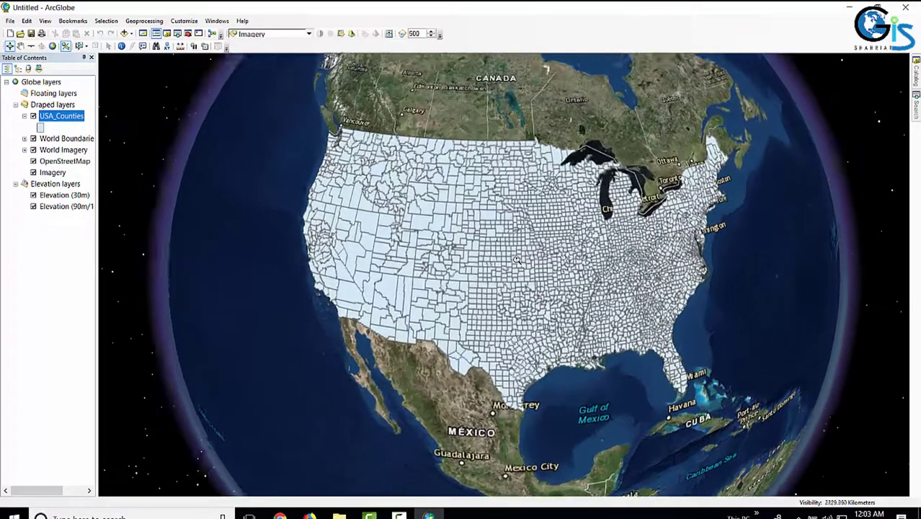
scroll(517, 260, "up", 4)
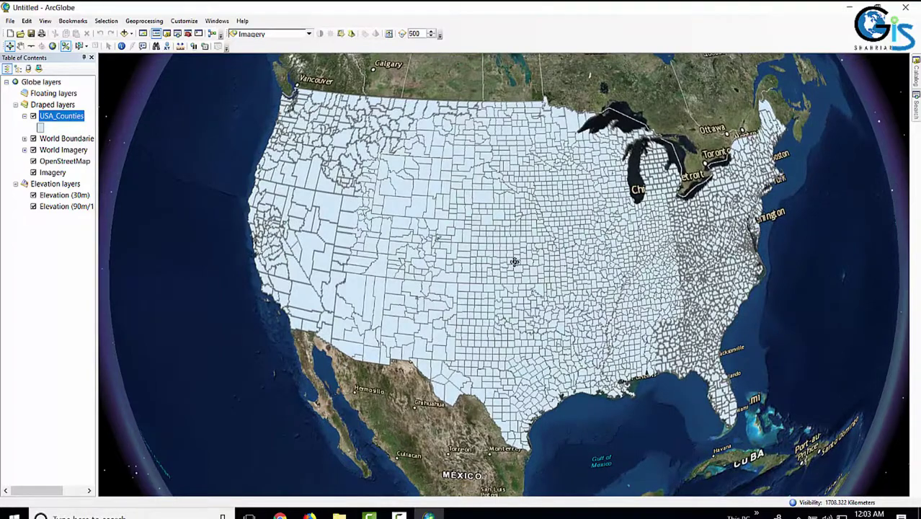
scroll(527, 239, "up", 2)
scroll(527, 240, "down", 2)
scroll(527, 239, "down", 4)
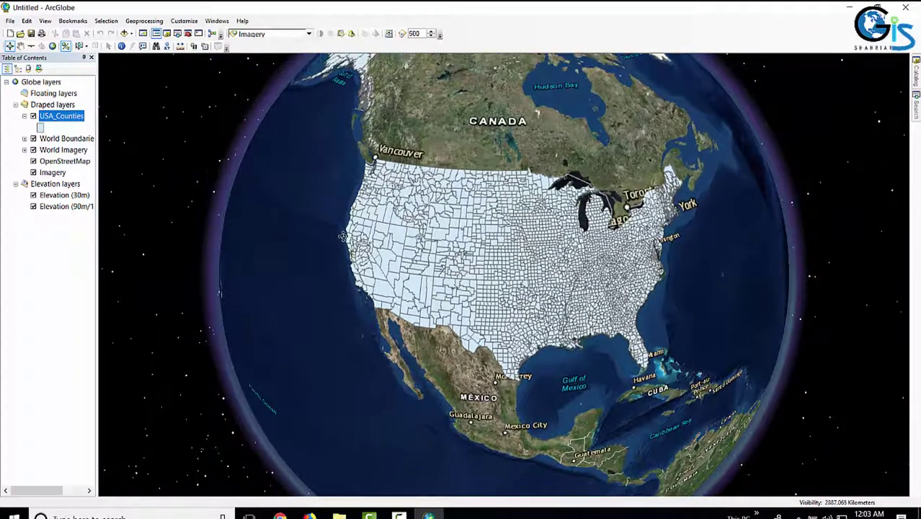
scroll(499, 252, "down", 2)
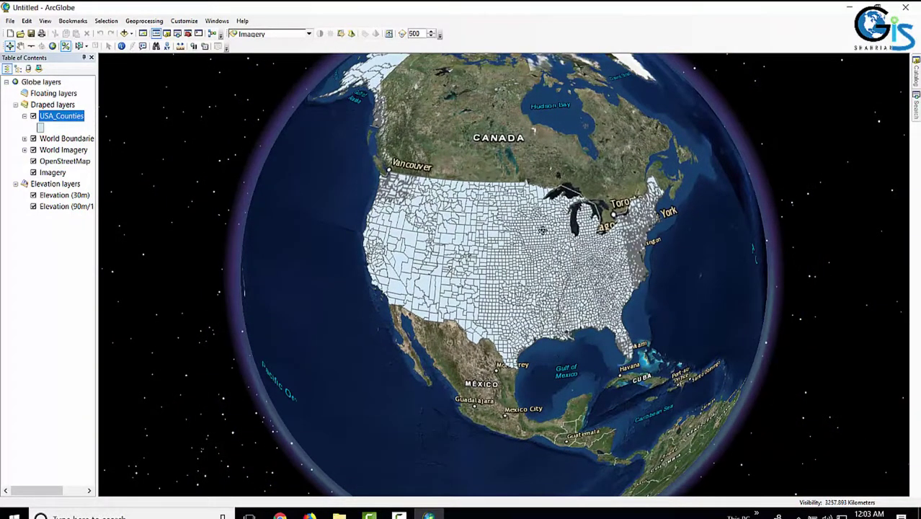
scroll(480, 238, "up", 2)
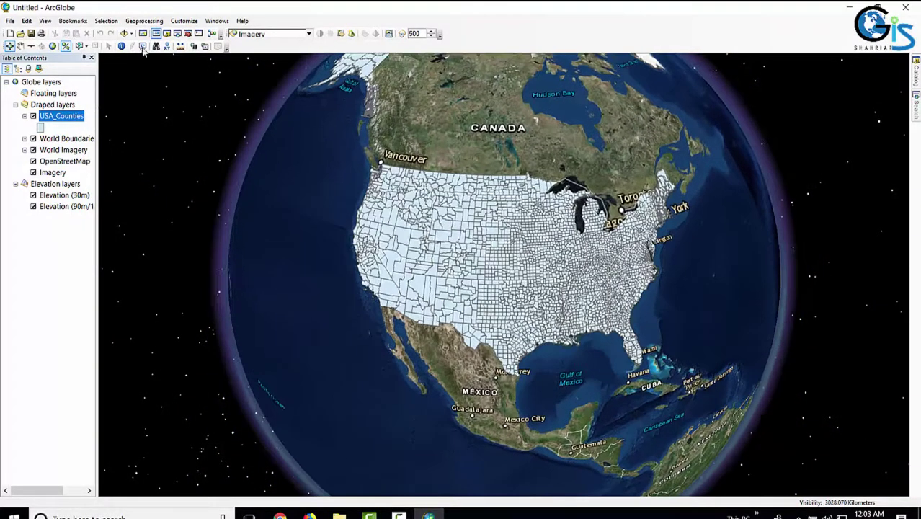
Symbolize the USA_Counties layer by unique values of STATE_NAME, adding all values with the current color ramp, and apply the change.
right_click(64, 117)
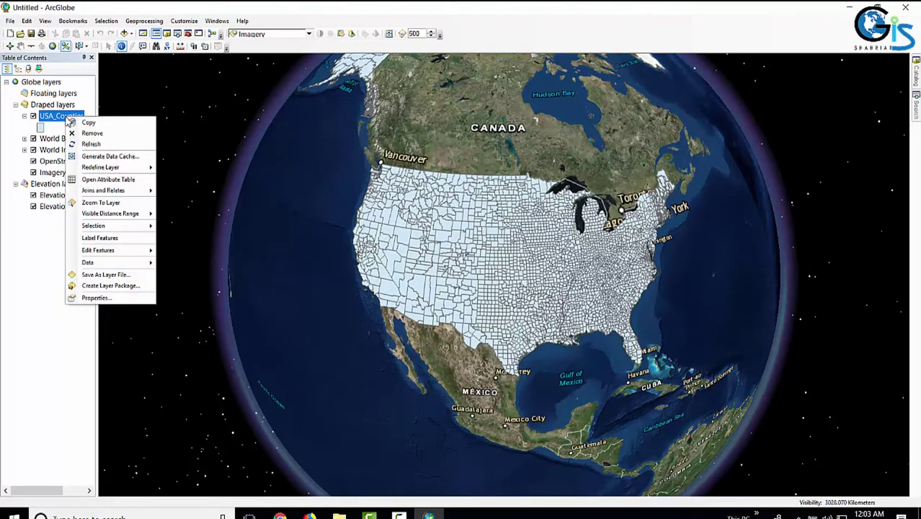
left_click(127, 299)
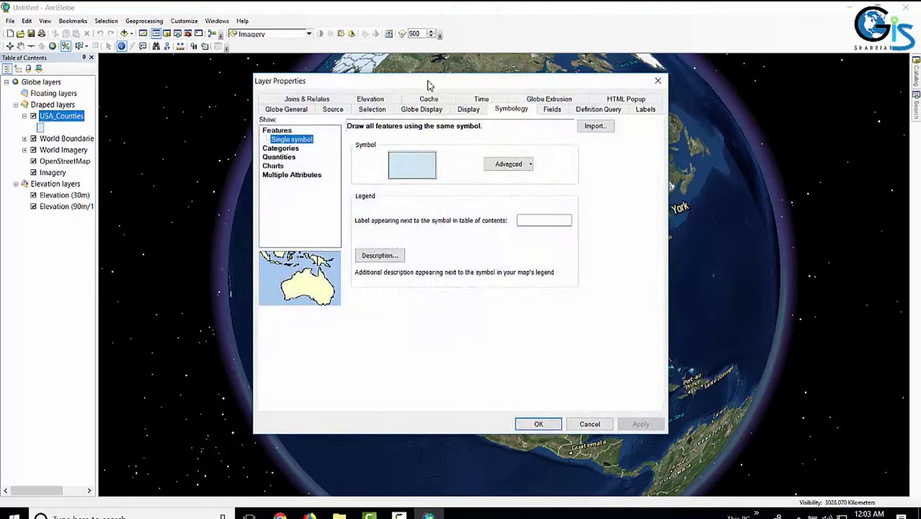
left_click(516, 111)
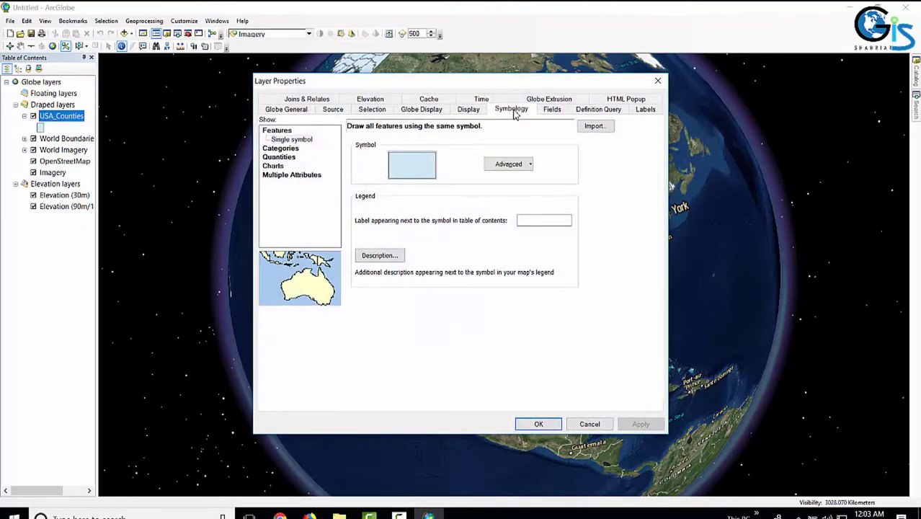
left_click(292, 141)
left_click(287, 150)
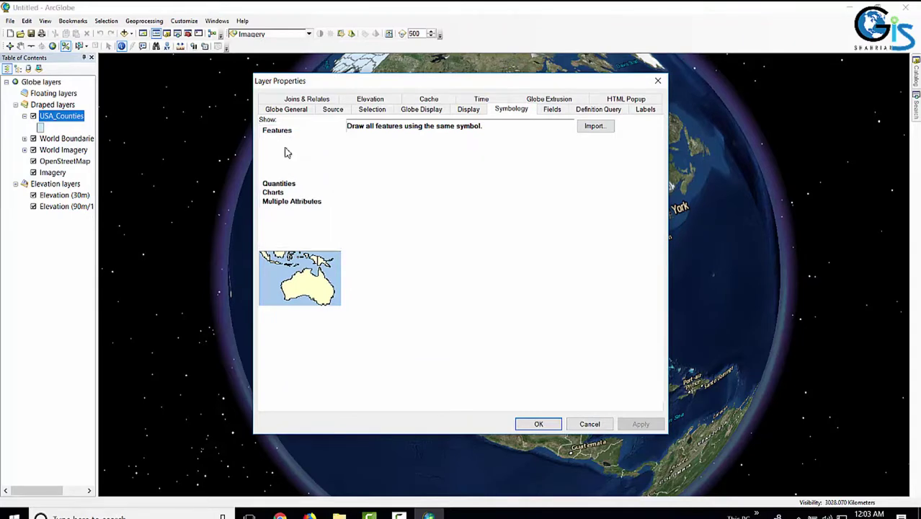
left_click(470, 152)
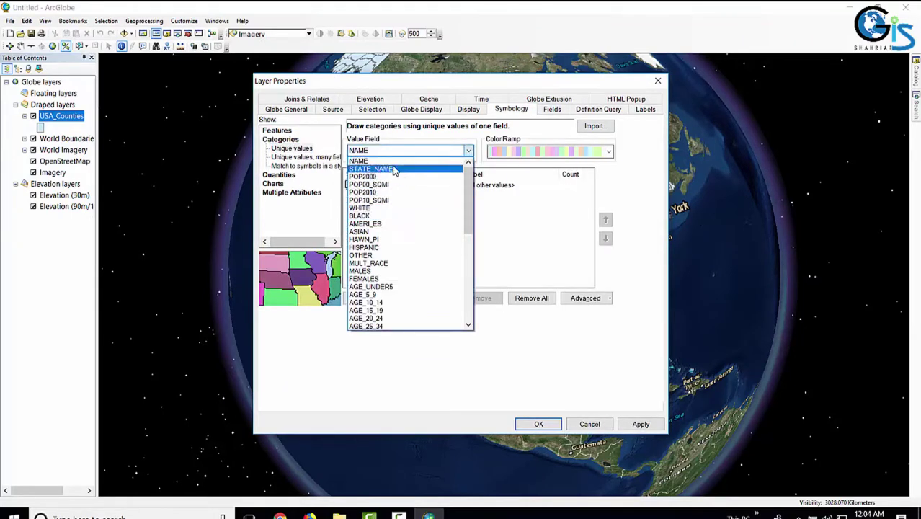
left_click(397, 170)
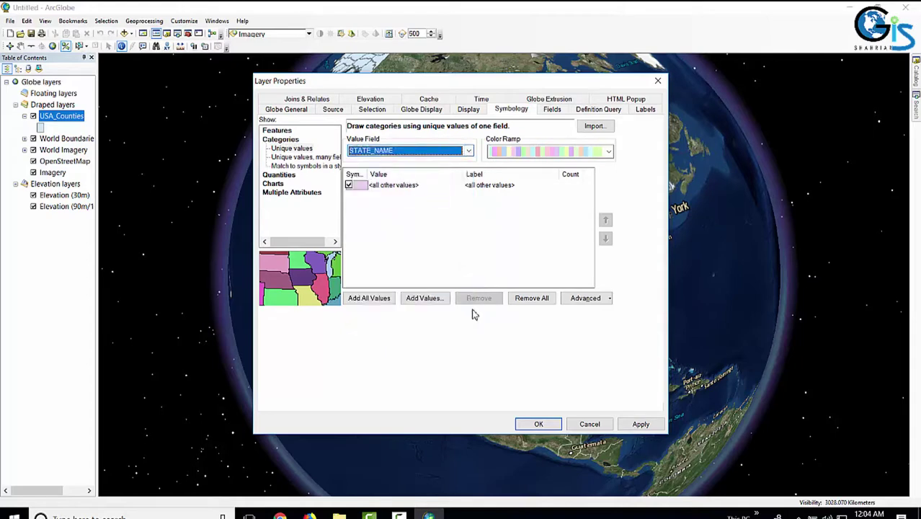
left_click(381, 299)
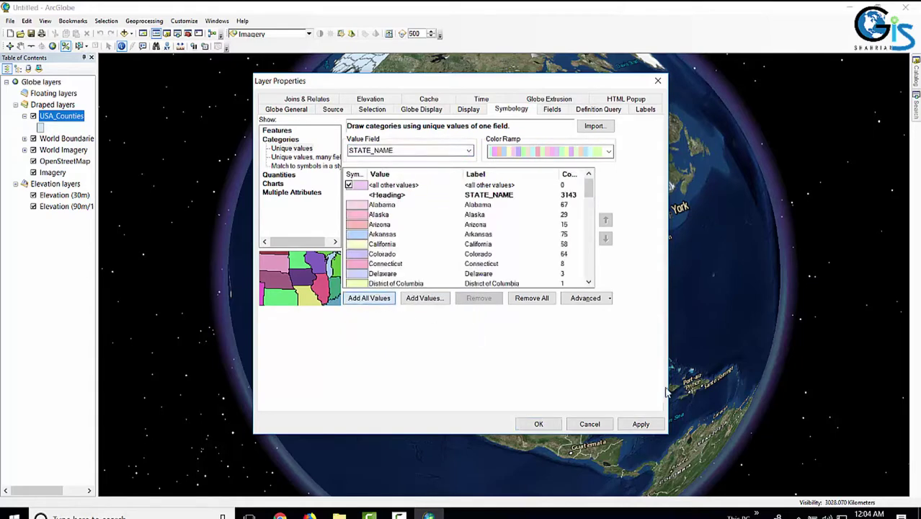
left_click(641, 424)
left_click(537, 425)
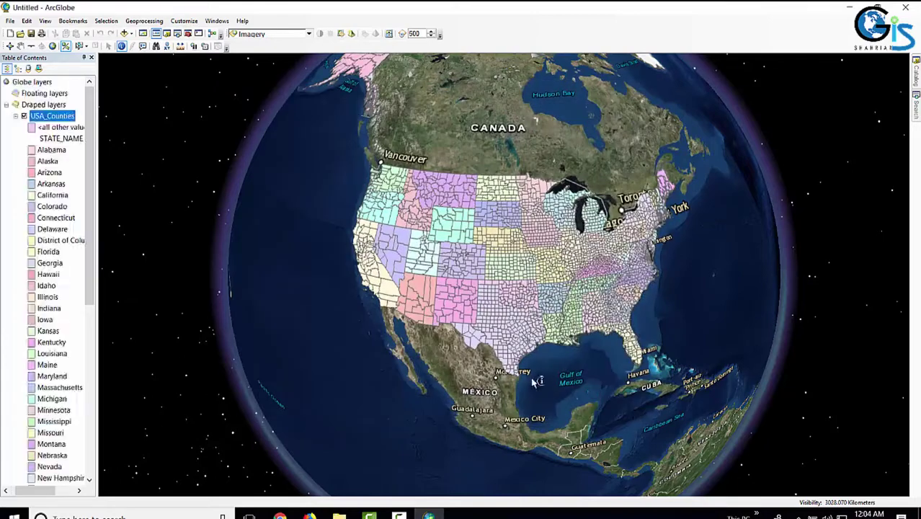
Collapse the USA_Counties legend in the layer list and examine the state-coloured counties at different zoom levels.
scroll(478, 256, "up", 3)
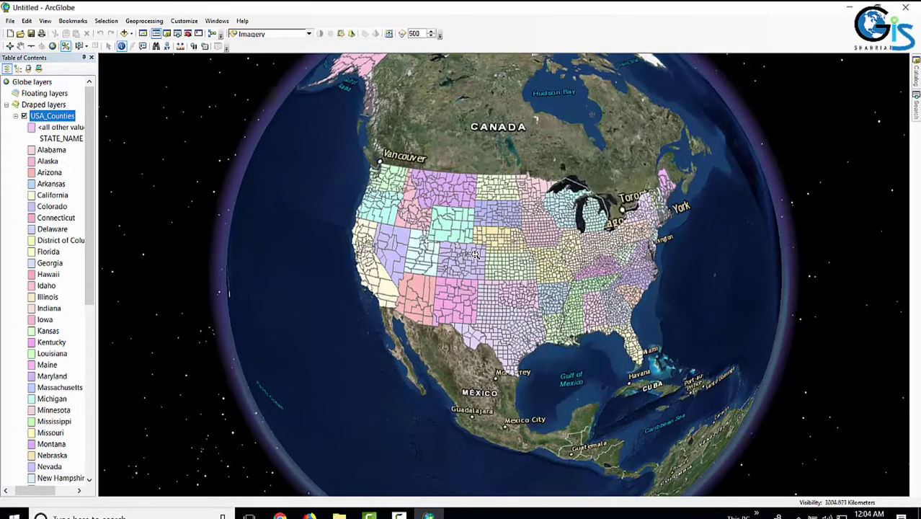
scroll(475, 253, "up", 1)
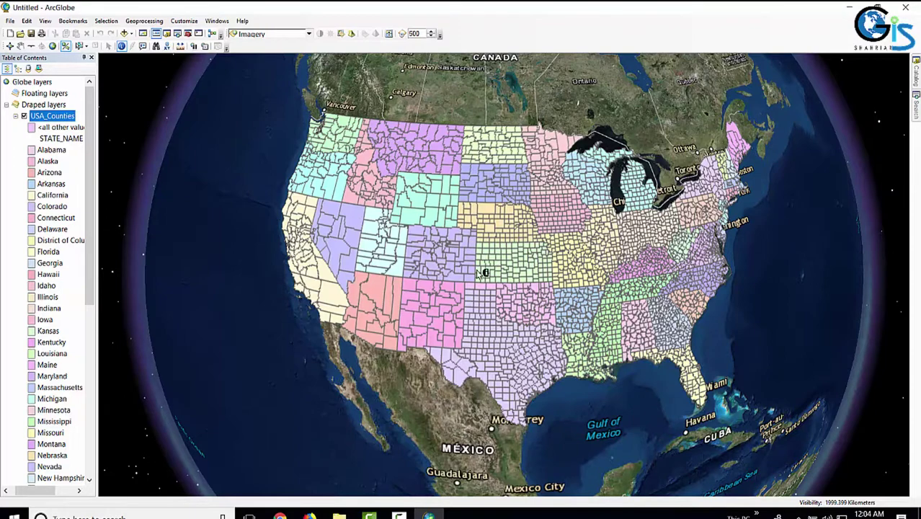
left_click(31, 82)
left_click(15, 115)
scroll(487, 277, "up", 2)
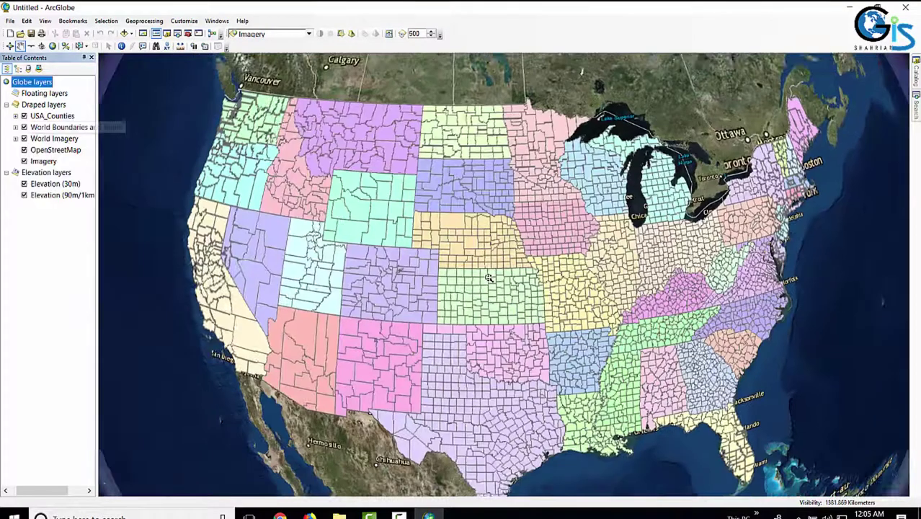
scroll(488, 277, "down", 2)
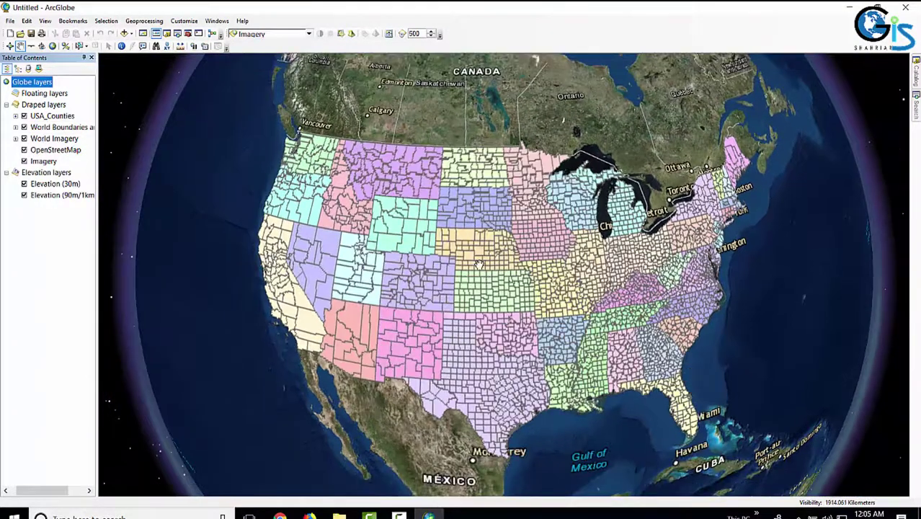
scroll(475, 261, "down", 1)
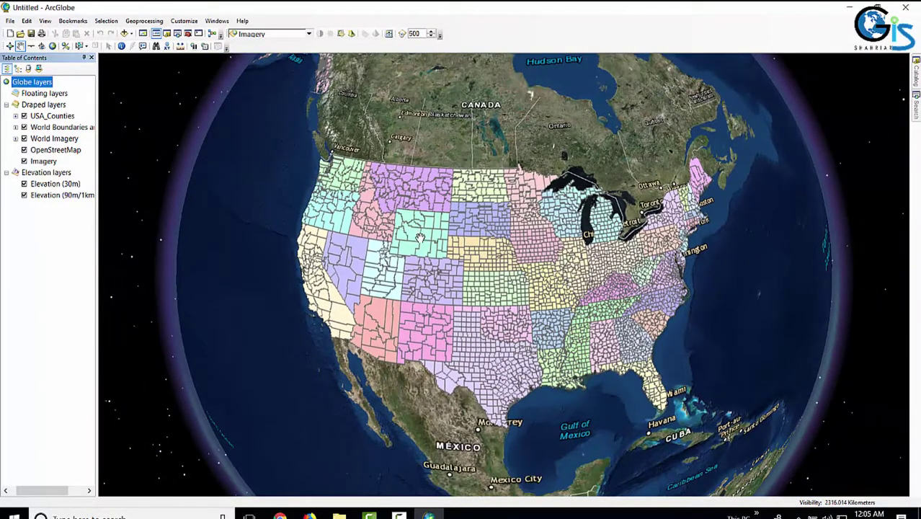
Hide the USA_Counties layer and display the KML toolbar, docked beside the existing tools.
left_click(24, 116)
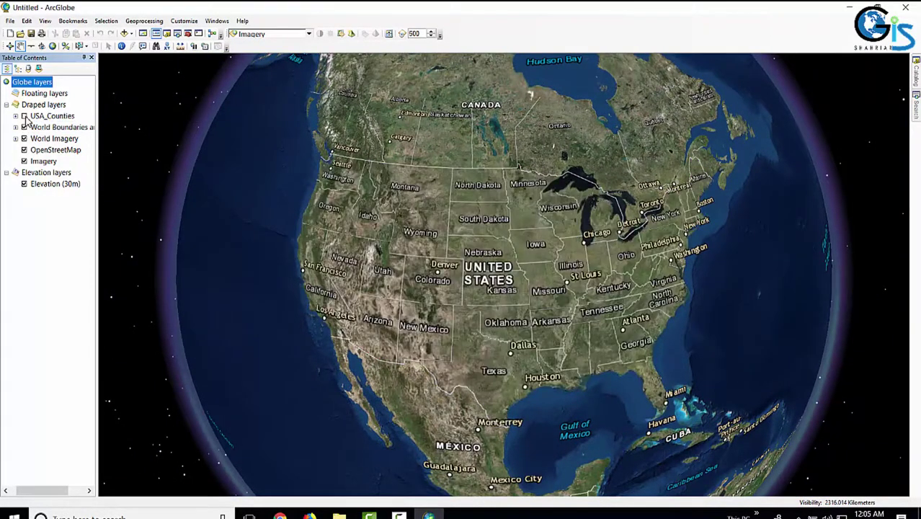
left_click(183, 22)
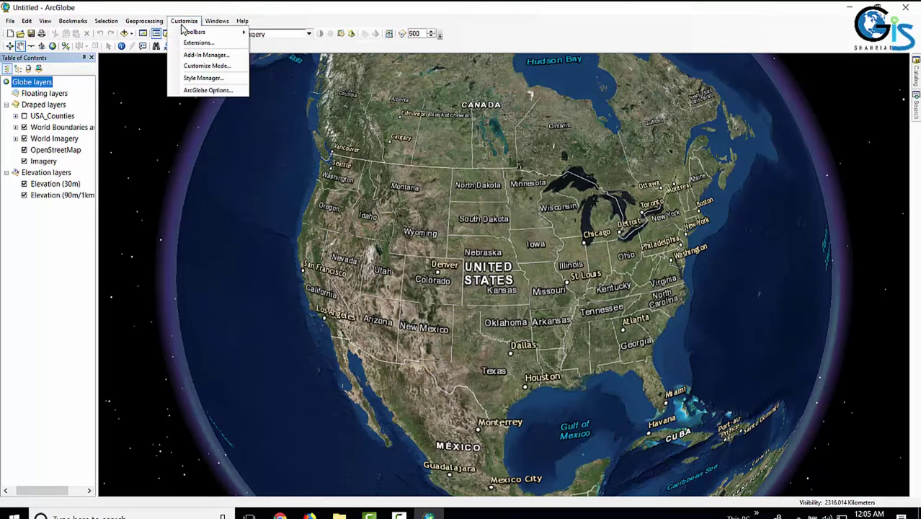
mouse_move(207, 35)
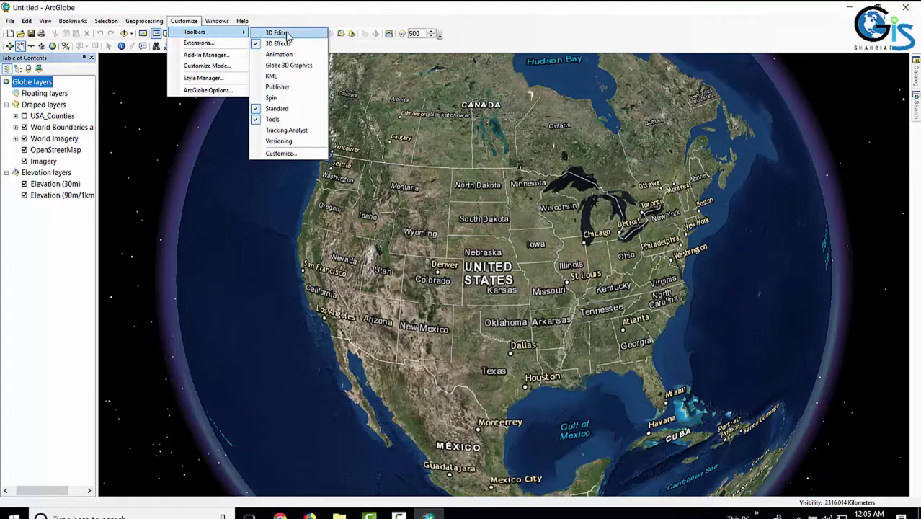
left_click(271, 76)
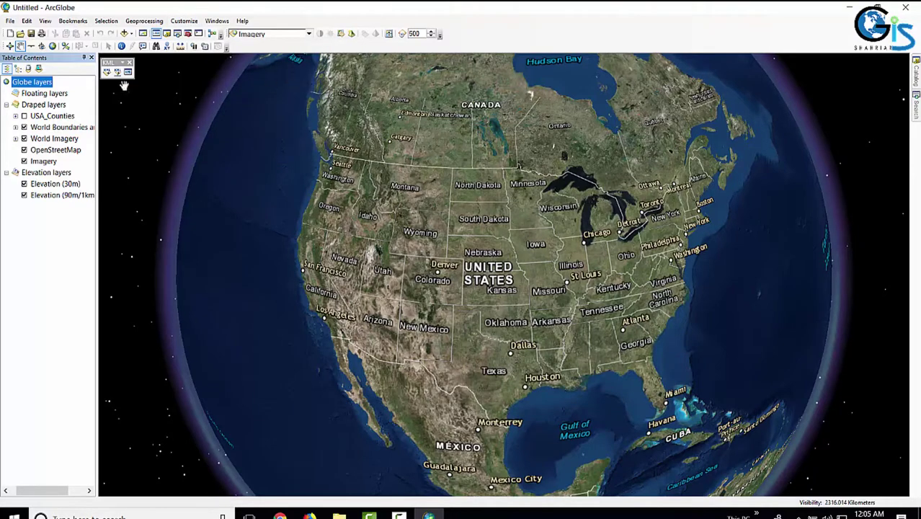
left_click_drag(114, 61, 309, 46)
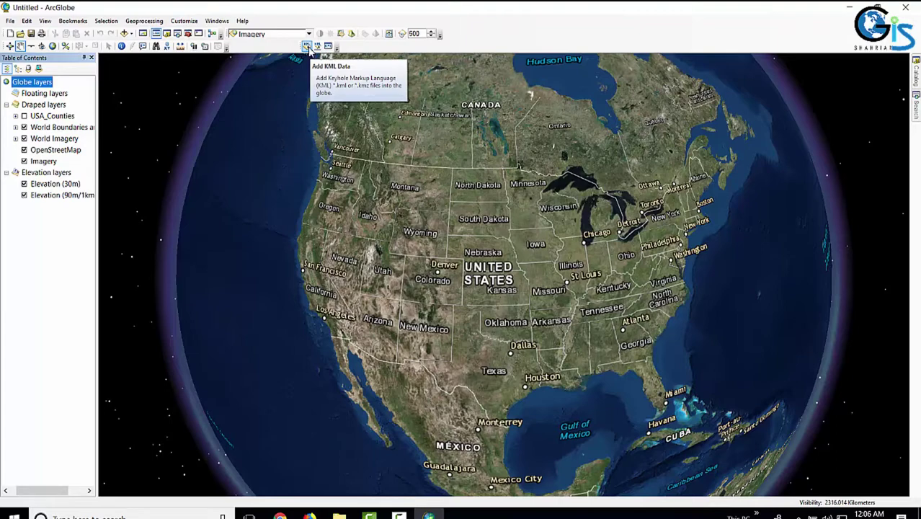
Add us_states.kml from the kml folder to the globe and place it directly below USA_Counties in the draped layers.
left_click(307, 47)
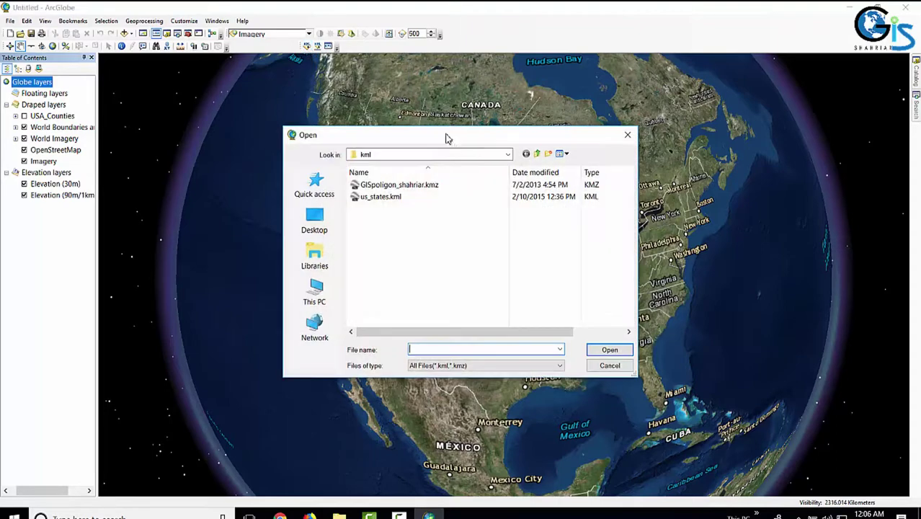
left_click(379, 200)
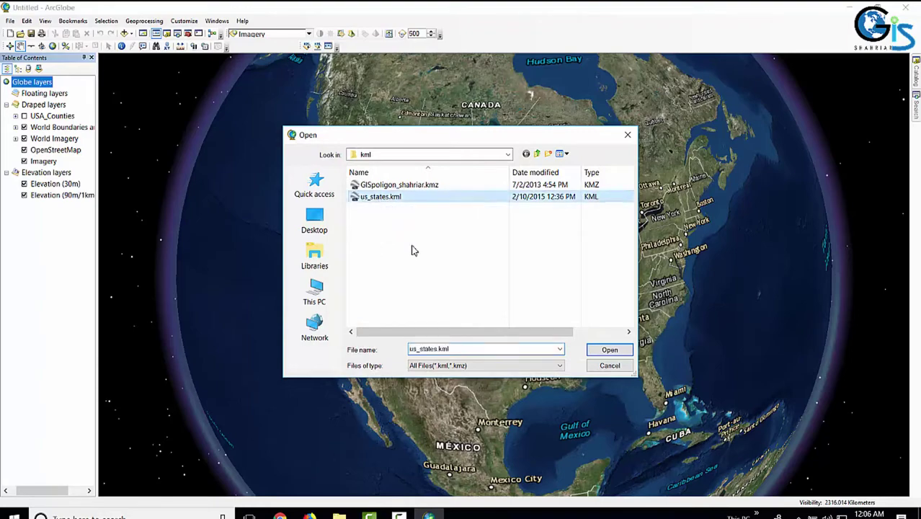
left_click(610, 351)
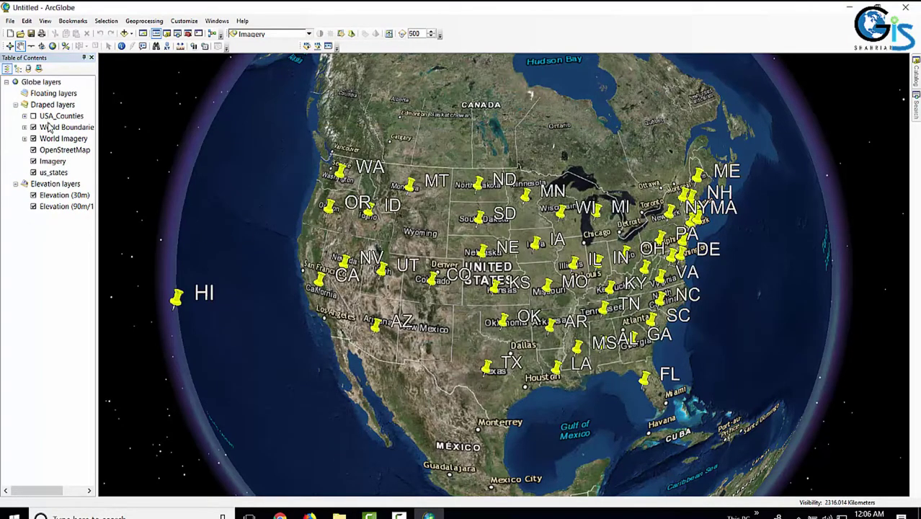
left_click(52, 174)
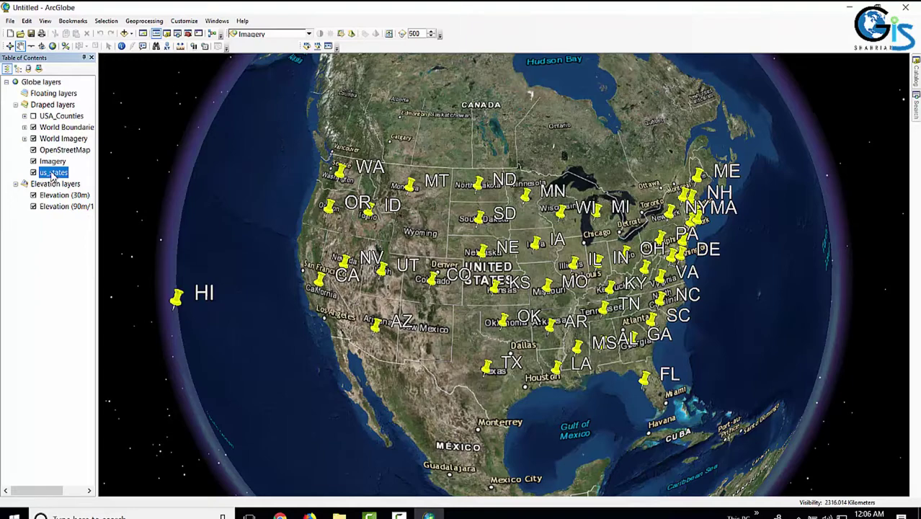
left_click_drag(53, 176, 65, 123)
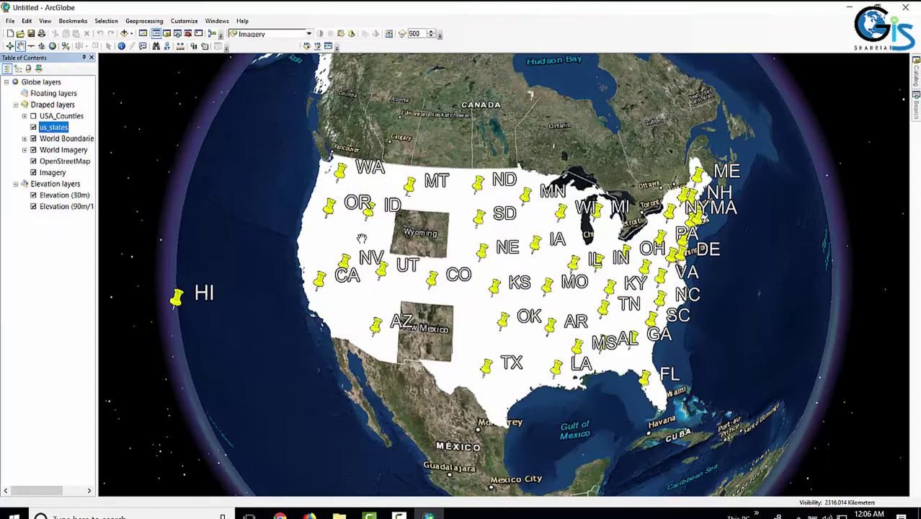
Identify the Oregon (OR) placemark of the us_states layer, review its attributes and close the results.
left_click(121, 46)
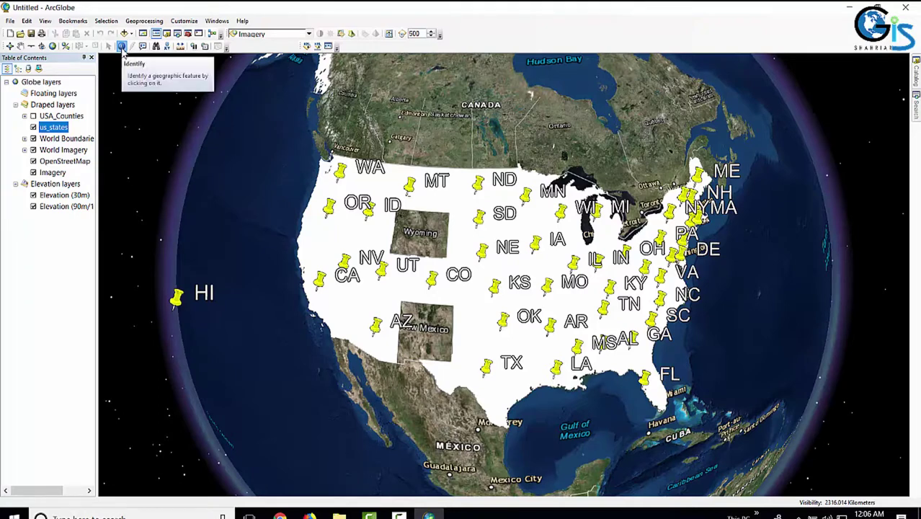
left_click(329, 211)
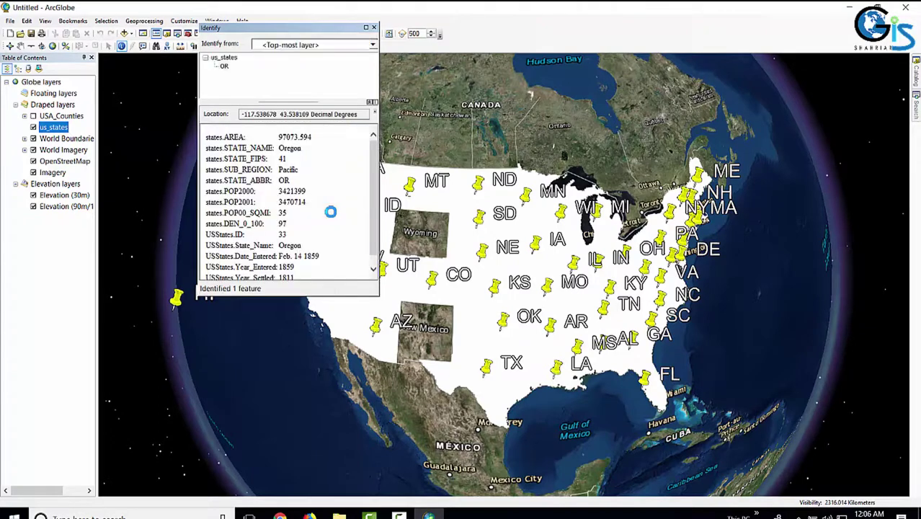
left_click_drag(288, 36, 217, 49)
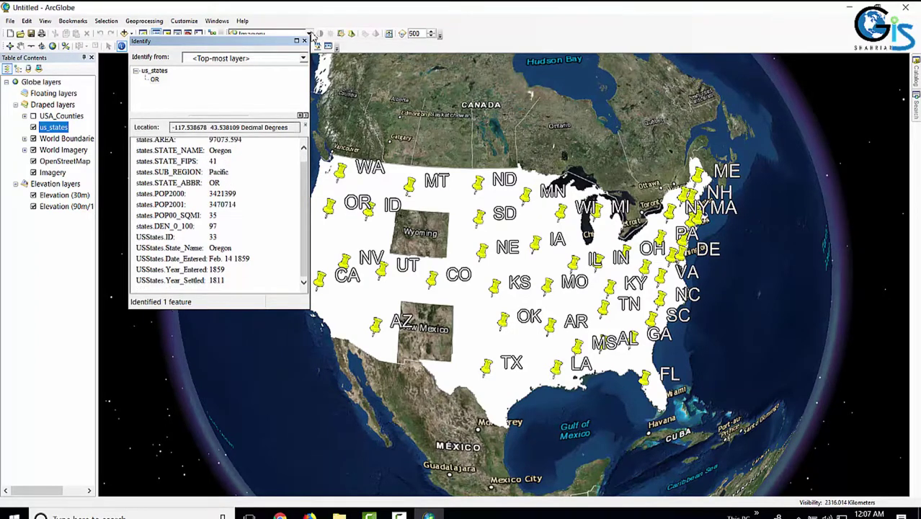
left_click(304, 41)
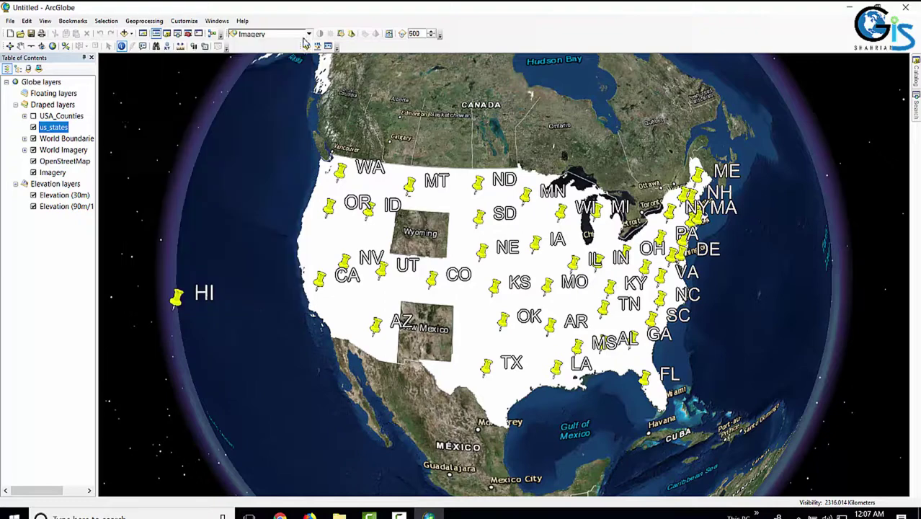
Hide the us_states, World Boundaries and World Imagery layers, and show USA_Counties over the OpenStreetMap basemap.
left_click(33, 138)
left_click(33, 149)
left_click(34, 116)
mouse_move(548, 339)
left_mouse_down()
mouse_move(530, 317)
mouse_move(536, 329)
left_mouse_up()
scroll(536, 330, "down", 2)
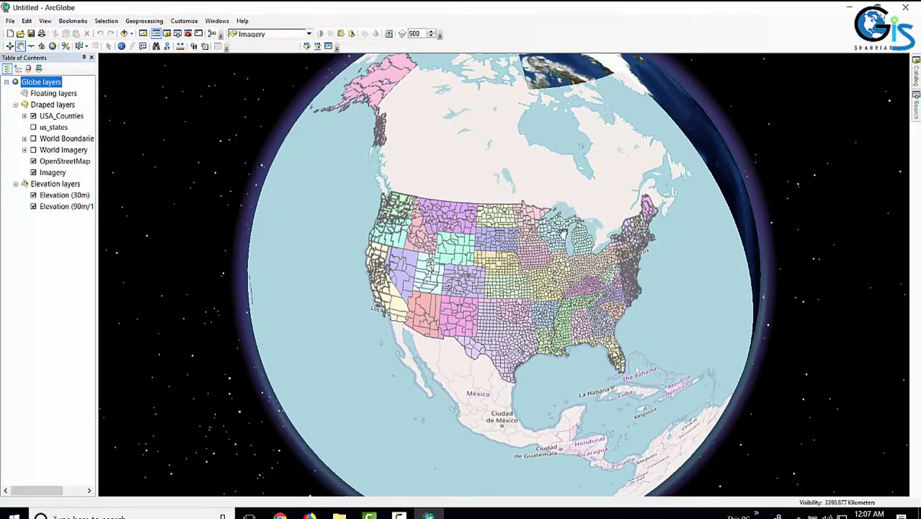
left_click_drag(693, 443, 519, 392)
right_click_drag(518, 392, 520, 312)
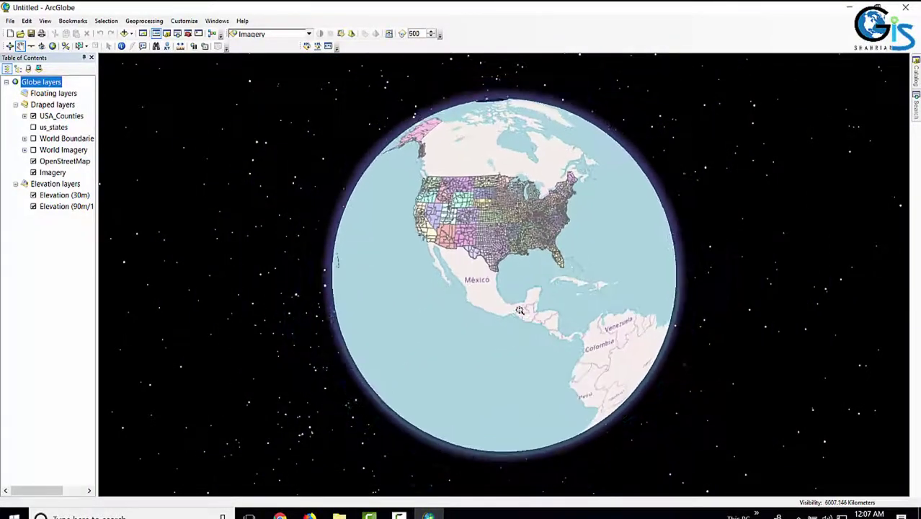
scroll(520, 310, "up", 3)
left_click_drag(523, 265, 530, 354)
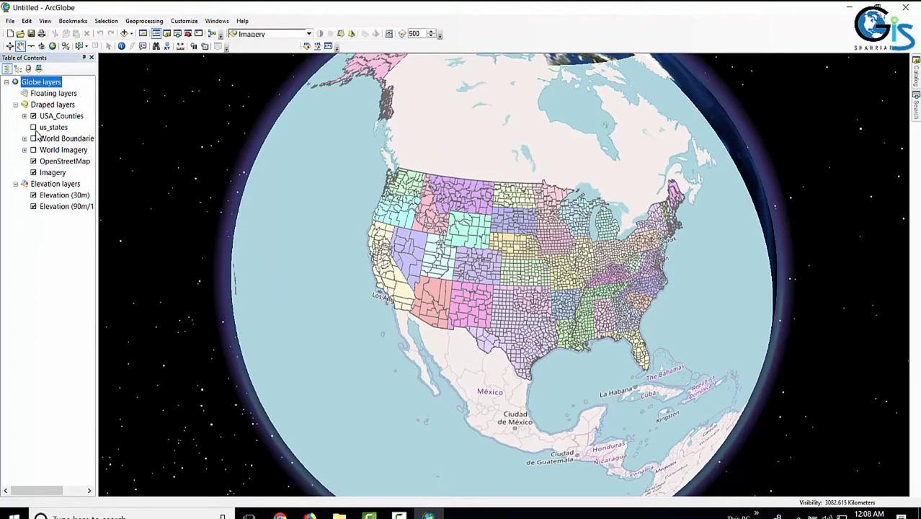
Undock the Tools toolbar so it floats over the globe, and zoom in on the United States counties with the Navigate tool.
left_click_drag(7, 46, 117, 96)
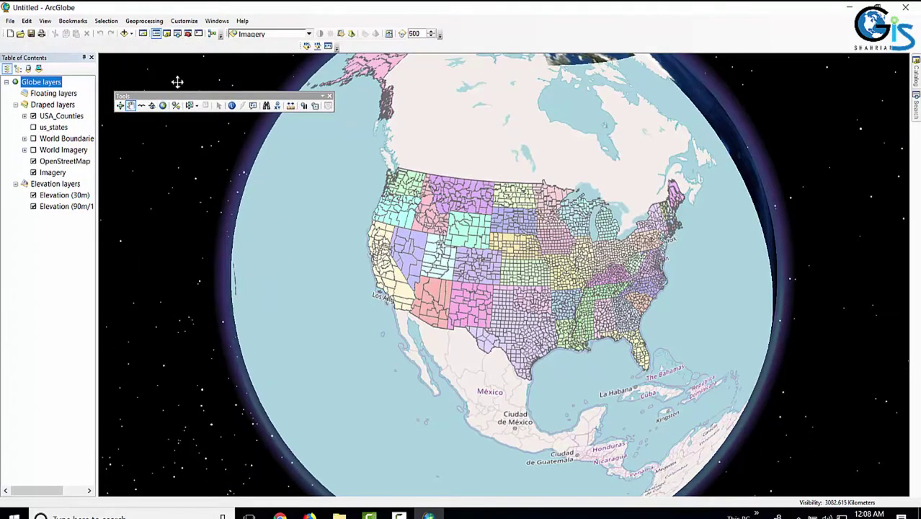
left_click_drag(177, 94, 170, 63)
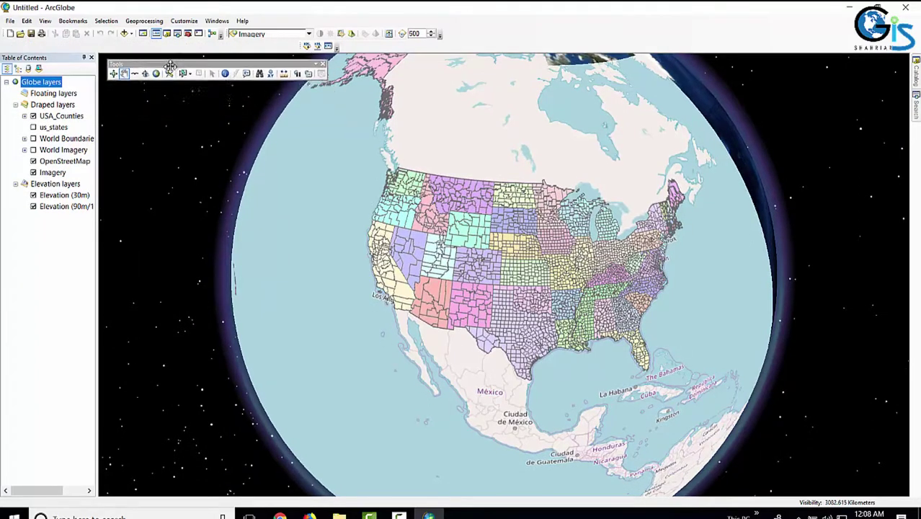
left_click(114, 73)
left_click_drag(510, 316, 505, 375)
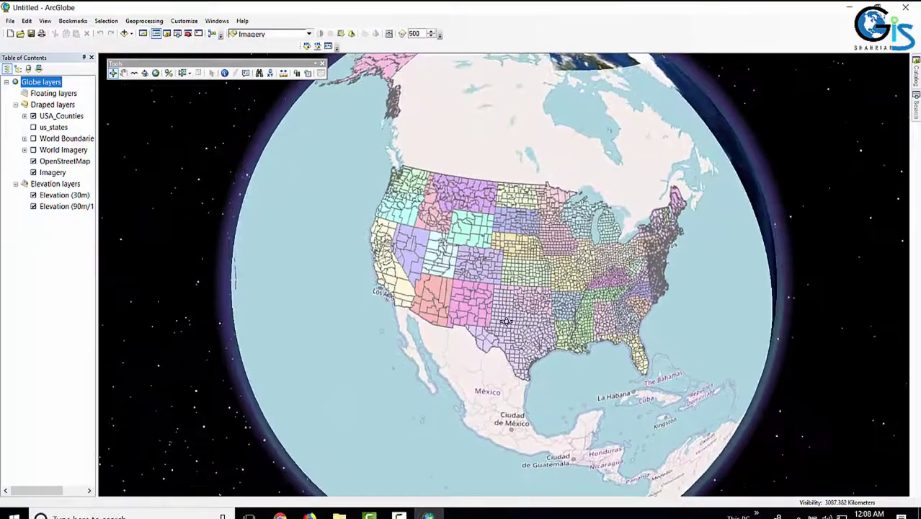
scroll(518, 292, "up", 3)
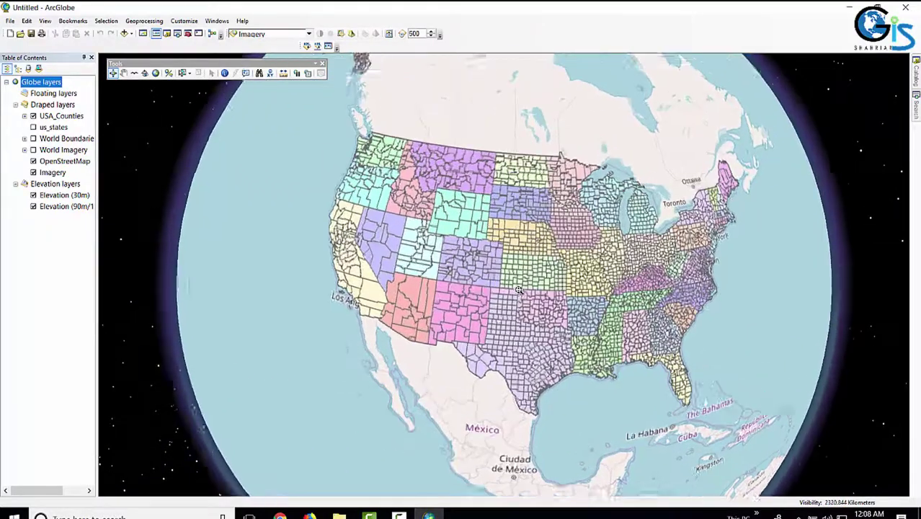
scroll(517, 290, "up", 3)
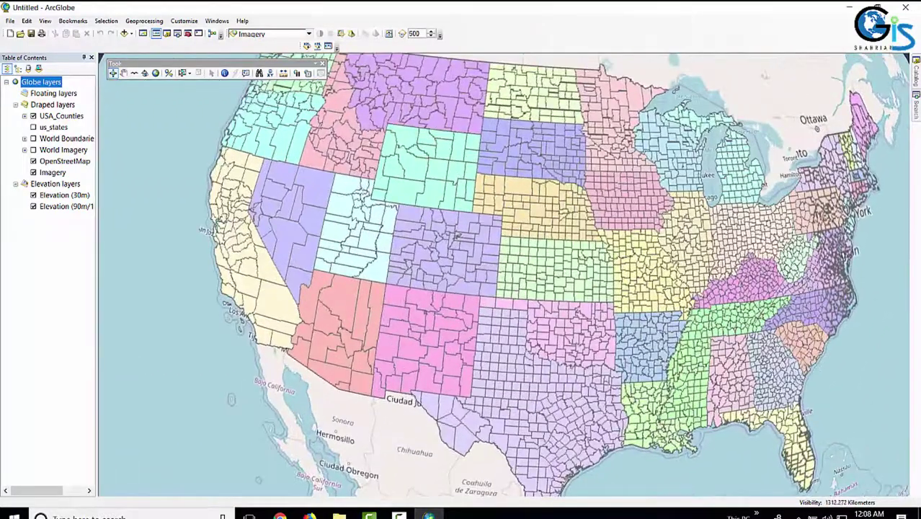
Hide the USA_Counties and OpenStreetMap layers and view the underlying Imagery layer across the United States.
left_click(33, 116)
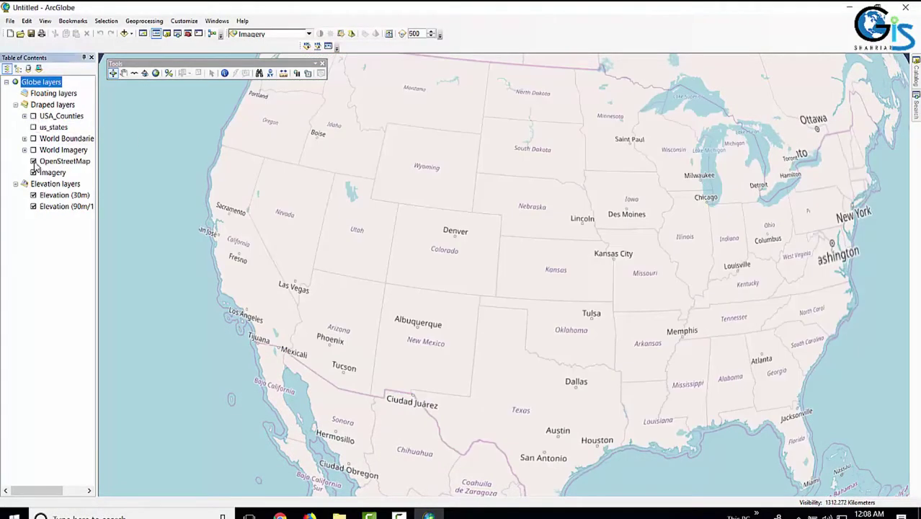
left_click(33, 162)
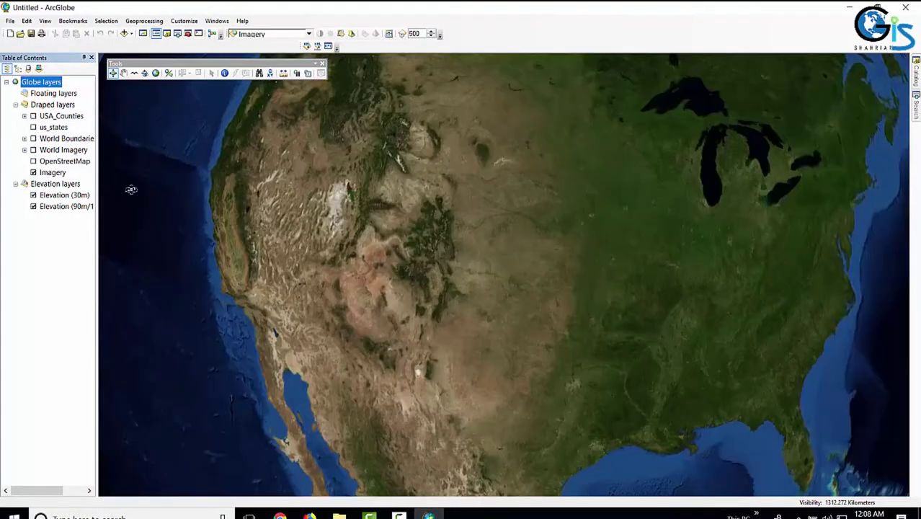
middle_click_drag(519, 198, 532, 266)
scroll(520, 202, "down", 2)
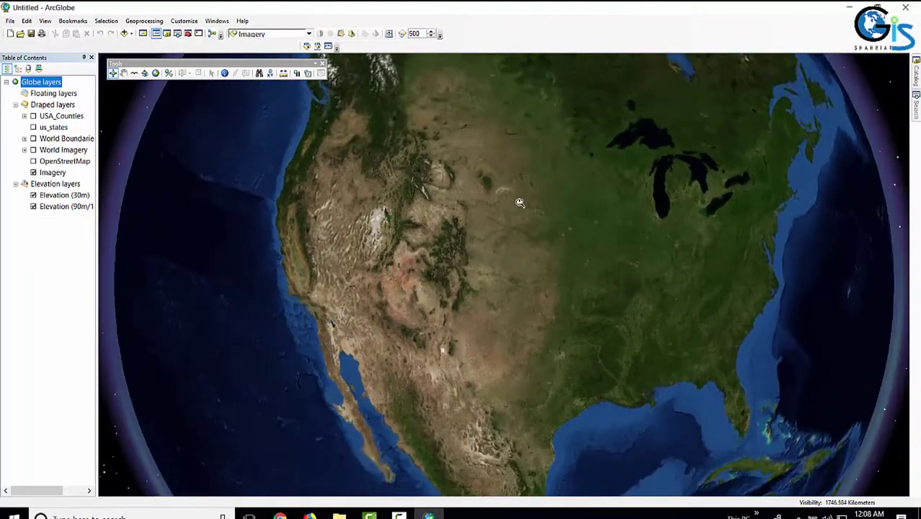
scroll(520, 202, "up", 4)
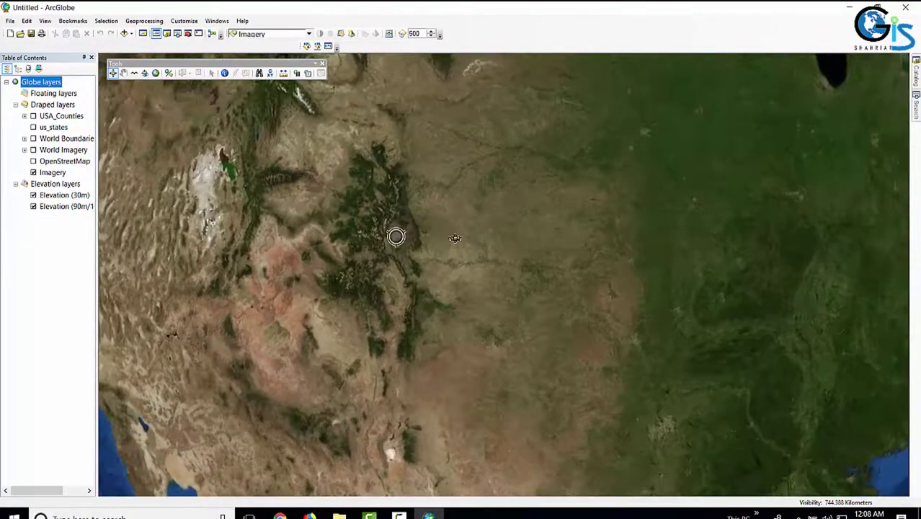
scroll(434, 273, "down", 3)
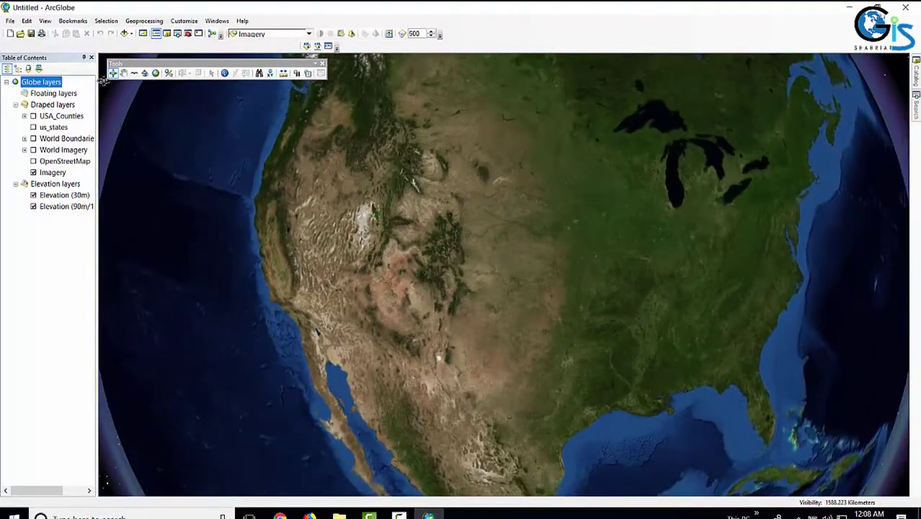
Rotate the globe from North America to South Asia with the Pan tool and zoom in on the Himalayas.
left_click(124, 73)
left_click_drag(724, 333, 403, 372)
scroll(603, 324, "down", 5)
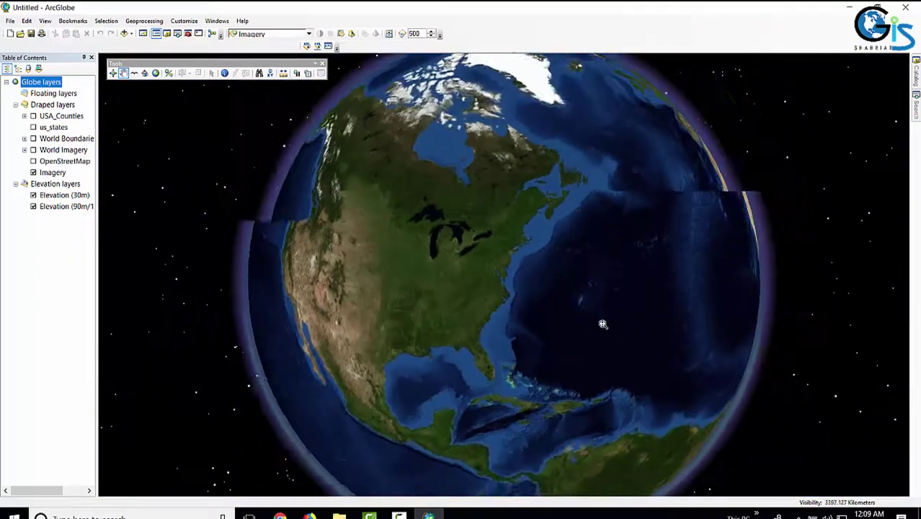
left_click_drag(668, 364, 436, 366)
left_click_drag(553, 375, 395, 366)
left_click_drag(728, 303, 496, 332)
left_click_drag(671, 272, 519, 234)
scroll(519, 234, "down", 3)
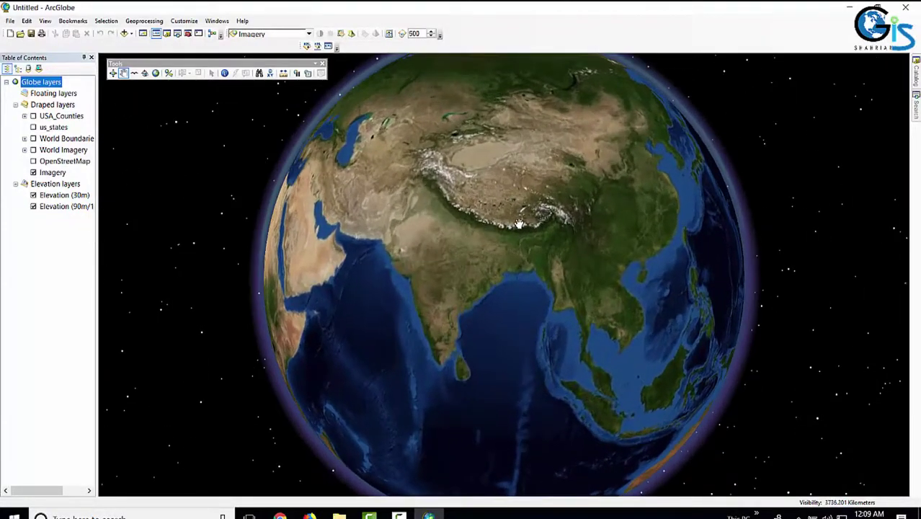
scroll(522, 223, "down", 5)
scroll(532, 189, "down", 2)
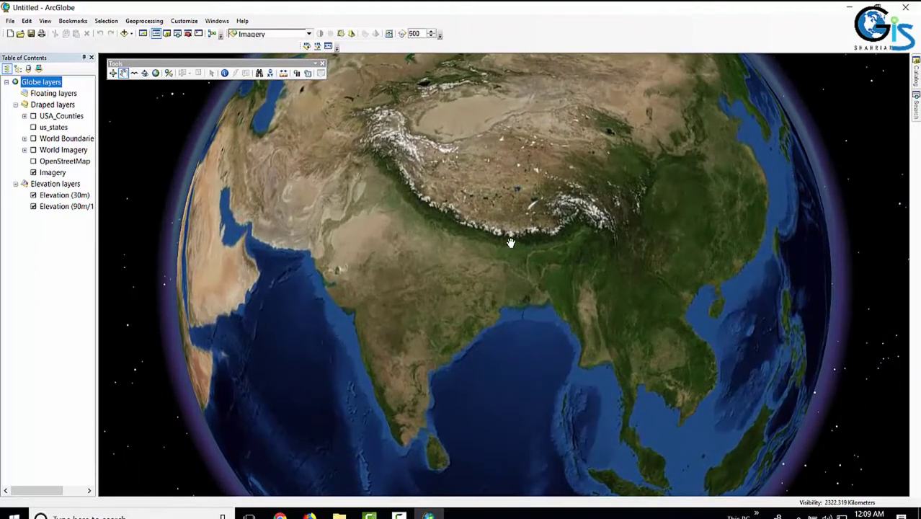
scroll(512, 242, "down", 4)
scroll(537, 197, "down", 2)
scroll(548, 216, "down", 4)
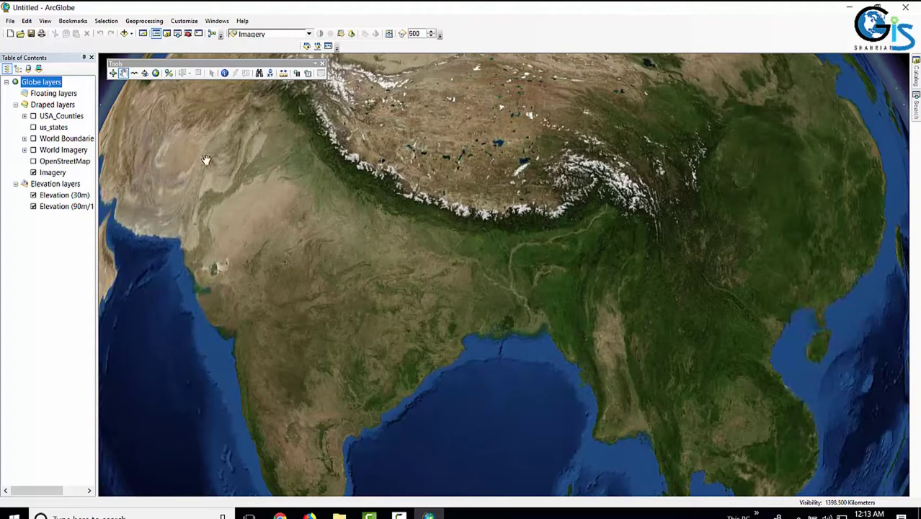
Fly from above South Asia down into a green mountain river valley with the Fly tool, and end the flight there.
left_click(135, 74)
left_click(490, 217)
left_click(490, 262)
left_click(490, 260)
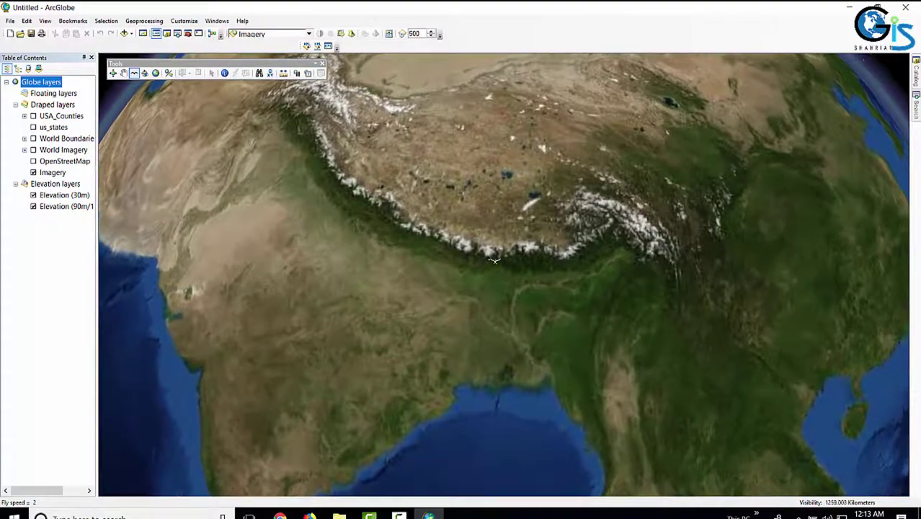
left_click(493, 262)
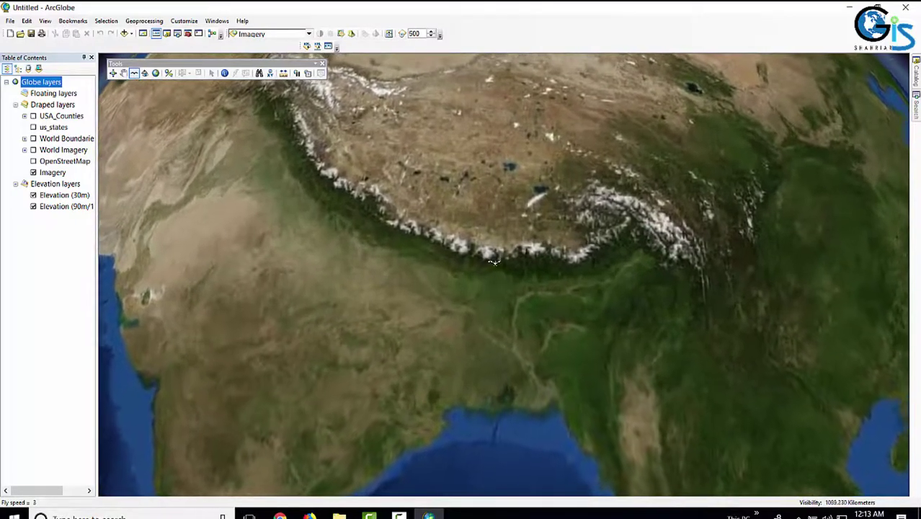
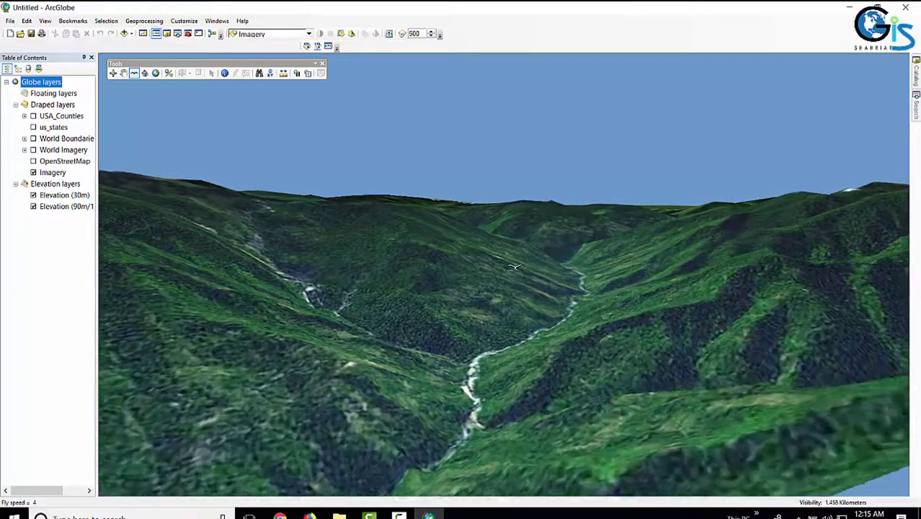
key("Escape")
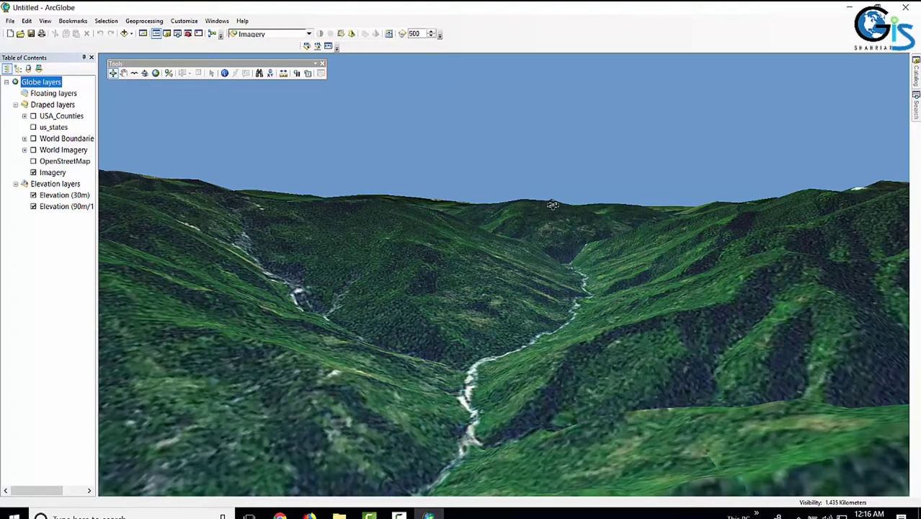
Look around the mountains and the river valley from a viewpoint close to the terrain surface.
left_click(145, 75)
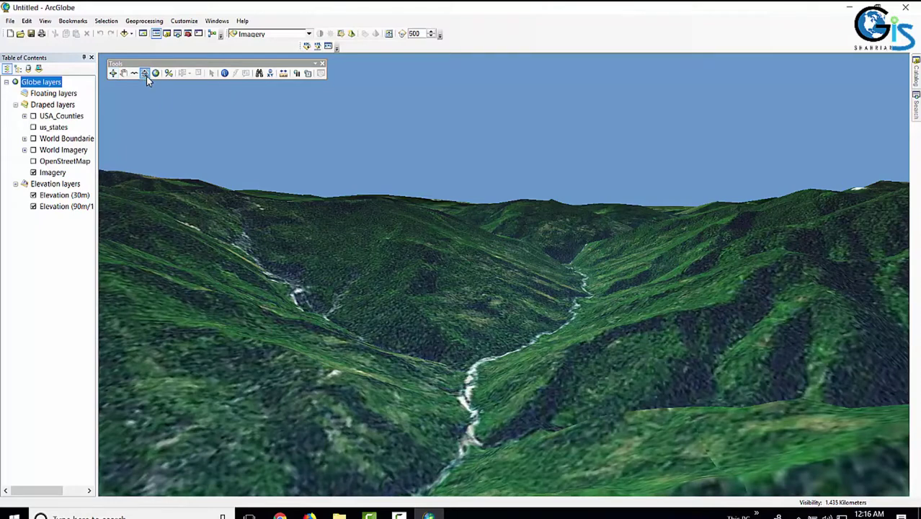
left_click(548, 206)
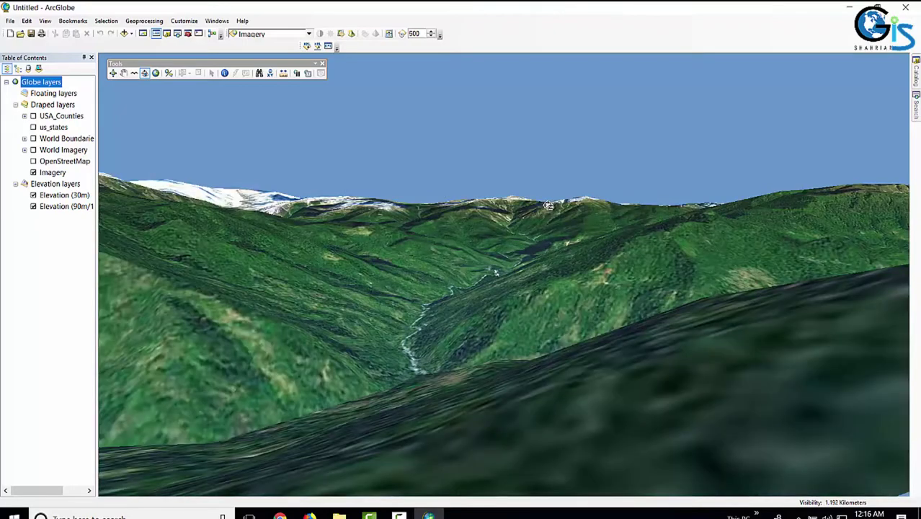
left_click(582, 233)
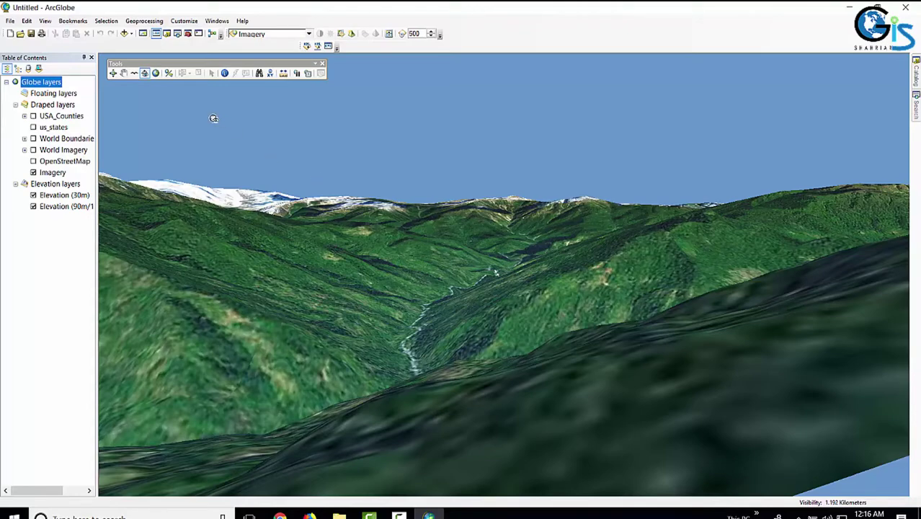
left_click_drag(590, 203, 589, 200)
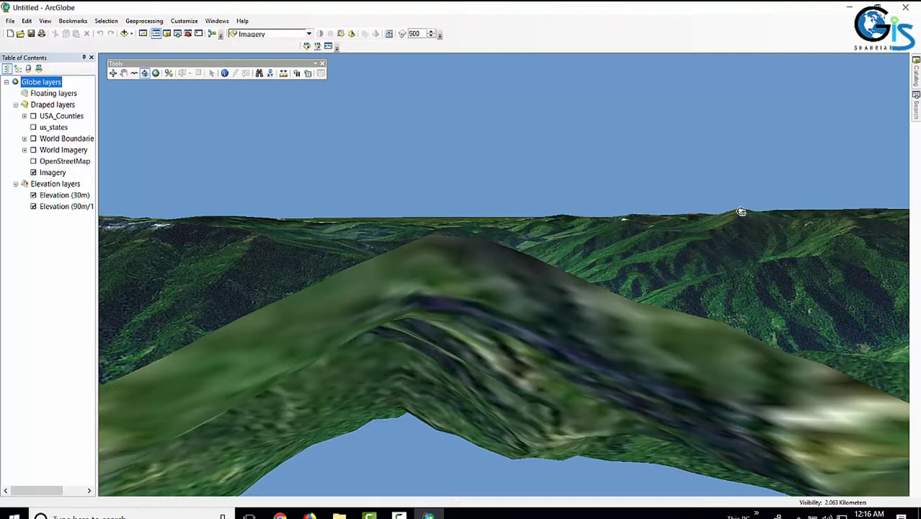
scroll(741, 212, "up", 2)
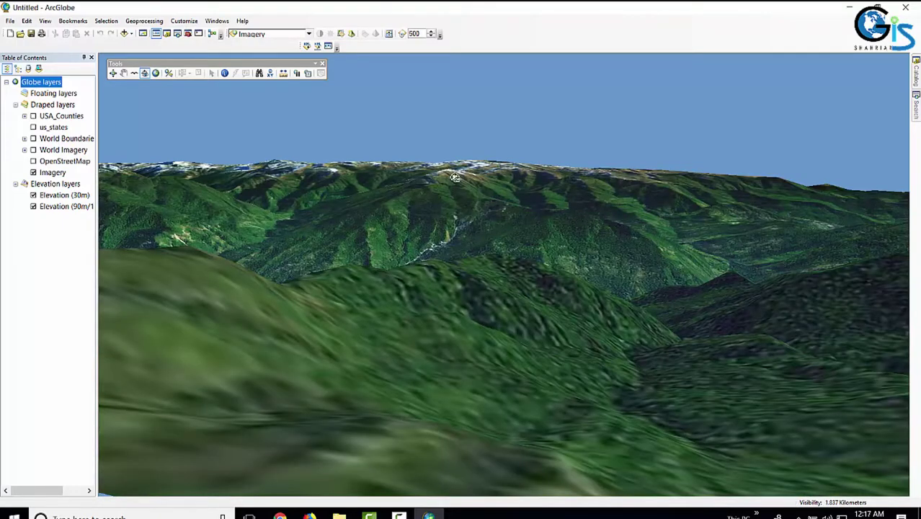
Fly over the nearby hills toward the snow-capped ridge at fly speed 2, and end the flight.
left_click(135, 73)
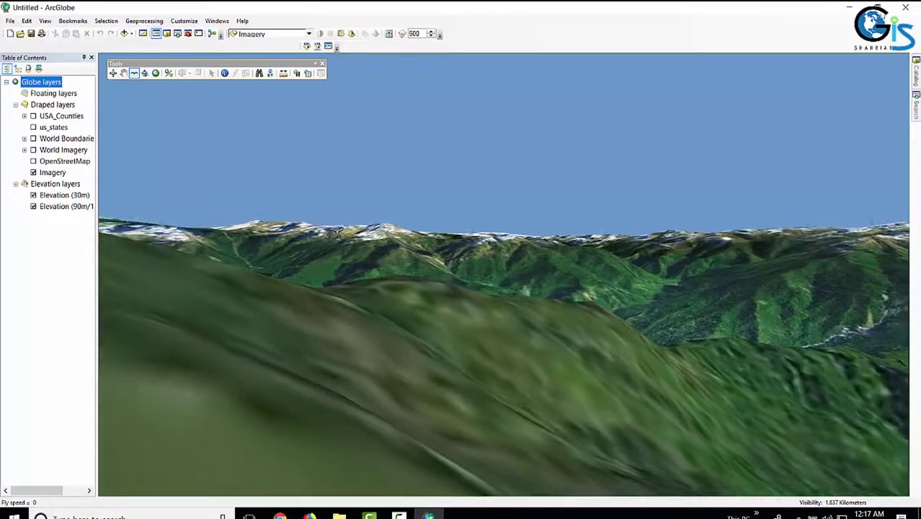
left_click(462, 262)
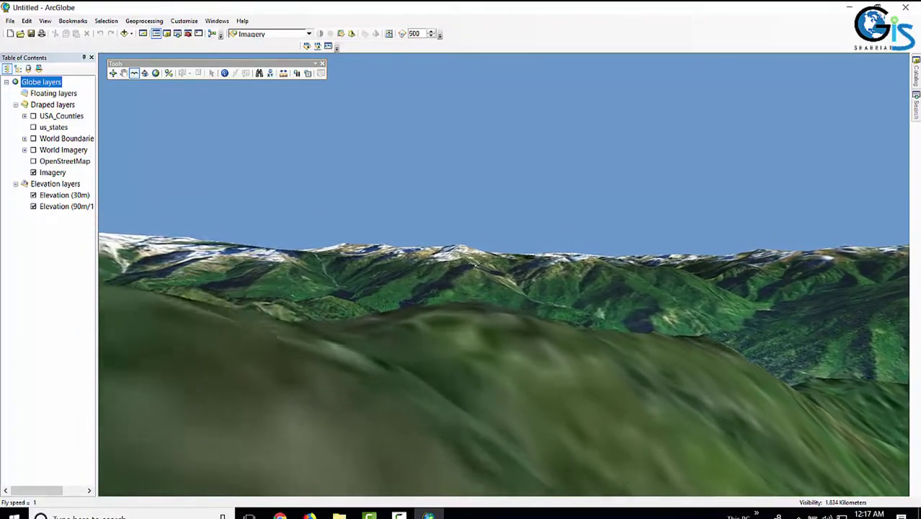
left_click(479, 269)
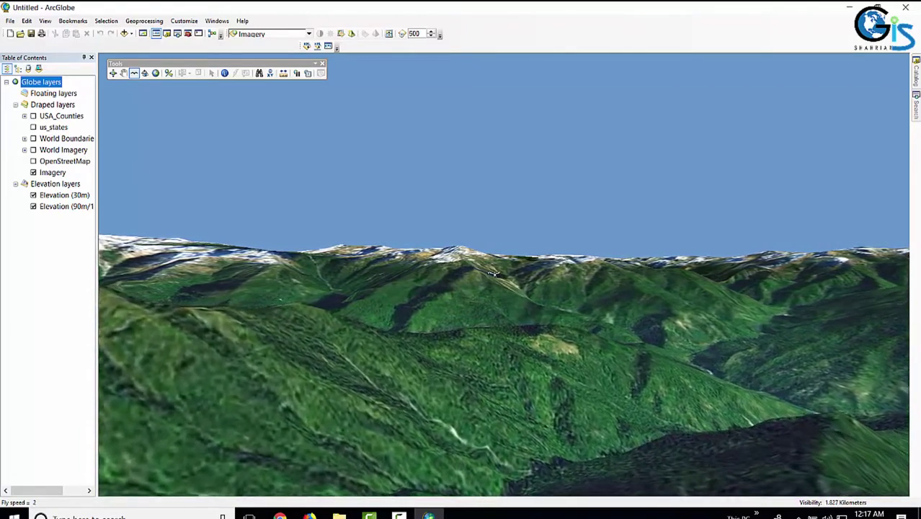
key("Escape")
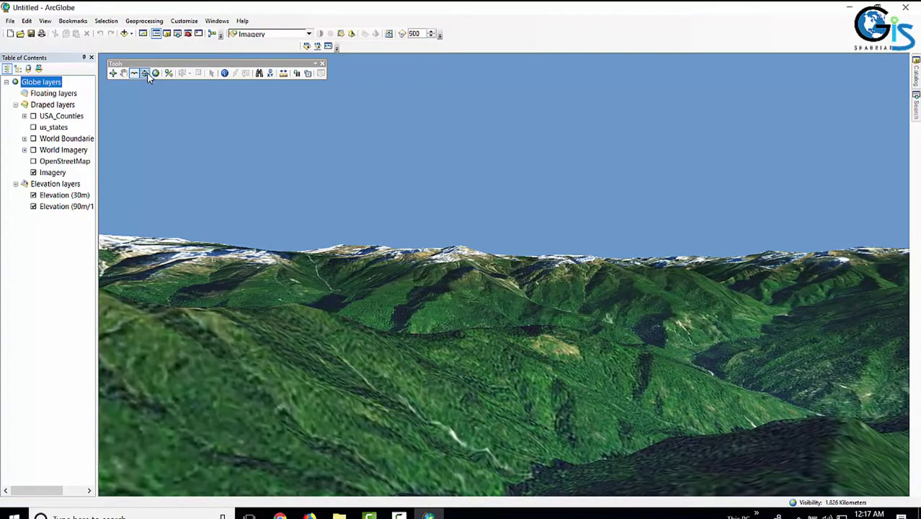
Return the globe to full extent, rotate it slightly, and zoom in on the western United States.
left_click(155, 73)
left_click(156, 74)
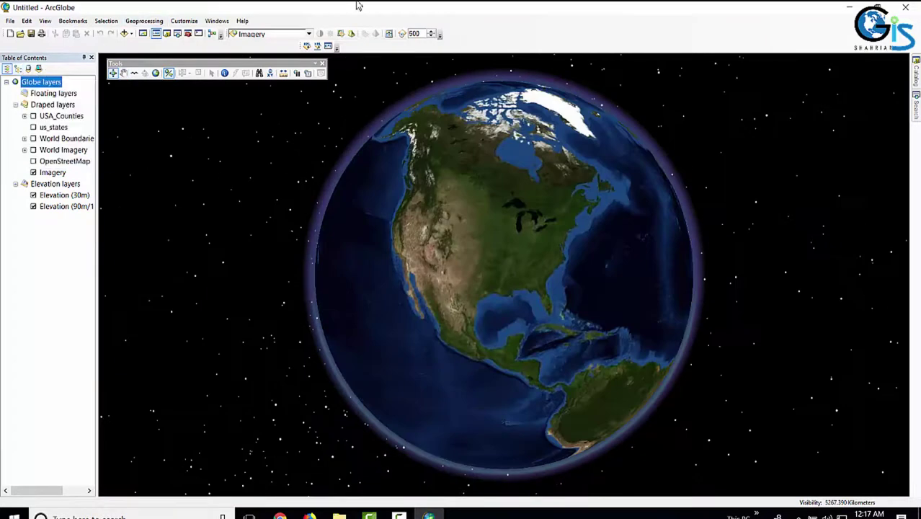
left_click(231, 36)
left_click(316, 7)
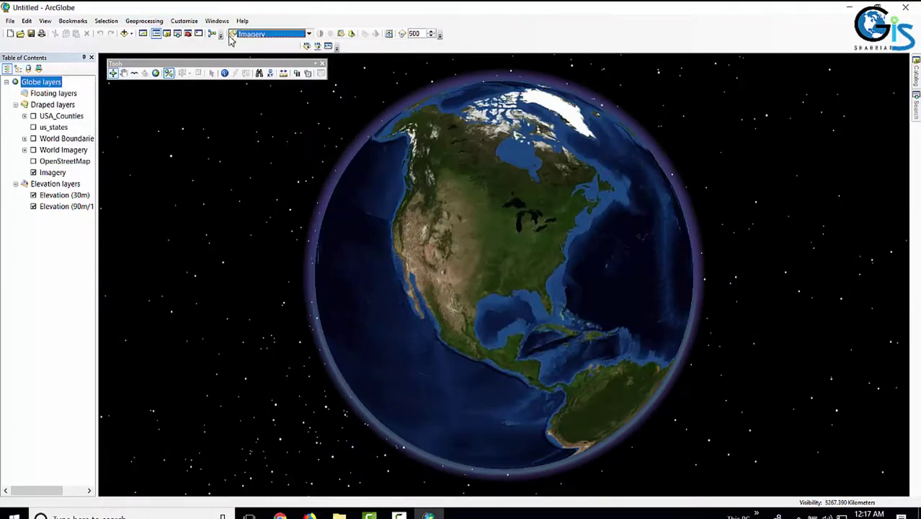
left_click_drag(374, 259, 348, 319)
left_click_drag(637, 288, 680, 235)
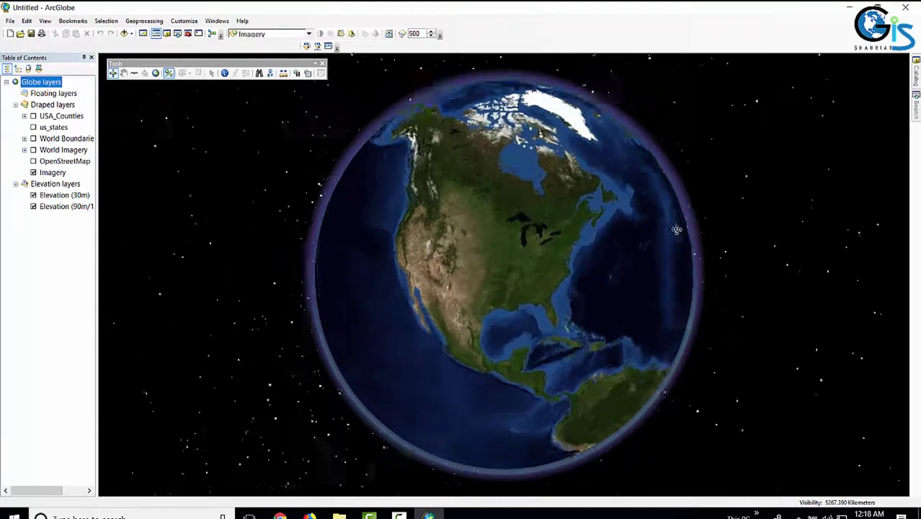
scroll(440, 215, "down", 2)
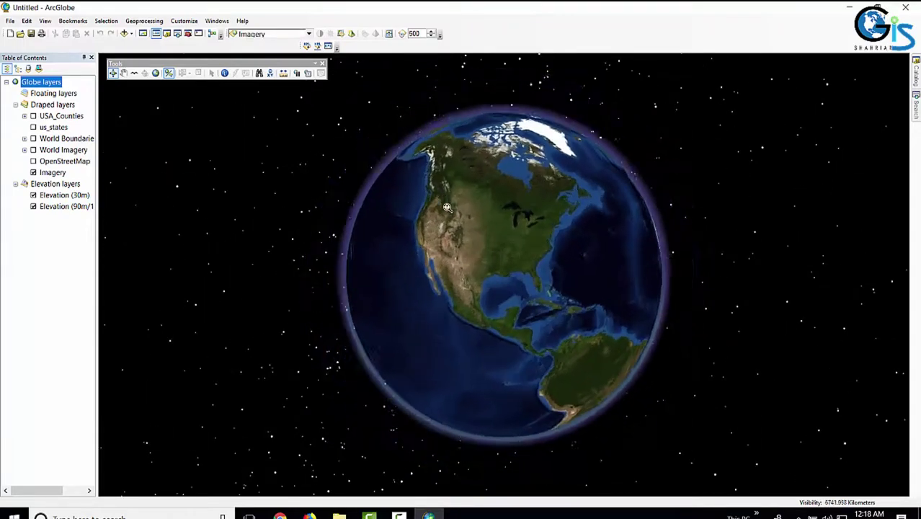
scroll(447, 207, "up", 3)
scroll(325, 292, "up", 2)
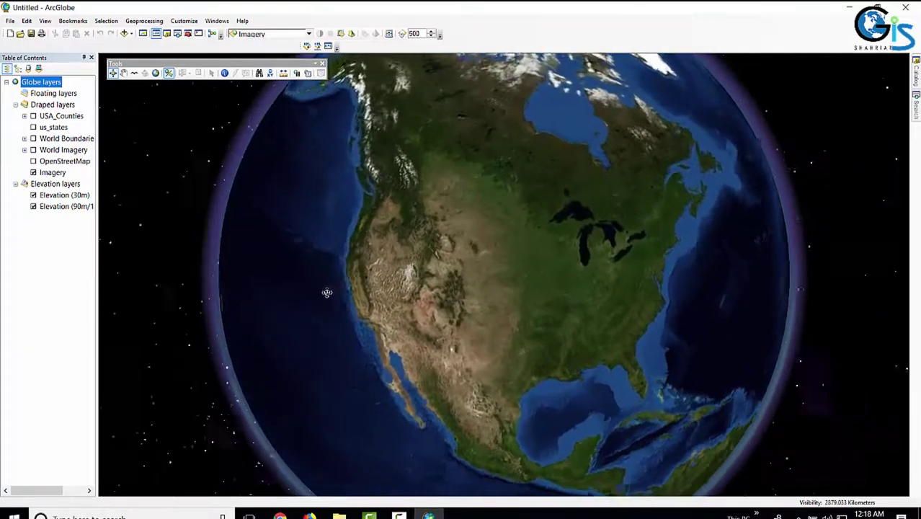
scroll(325, 292, "up", 3)
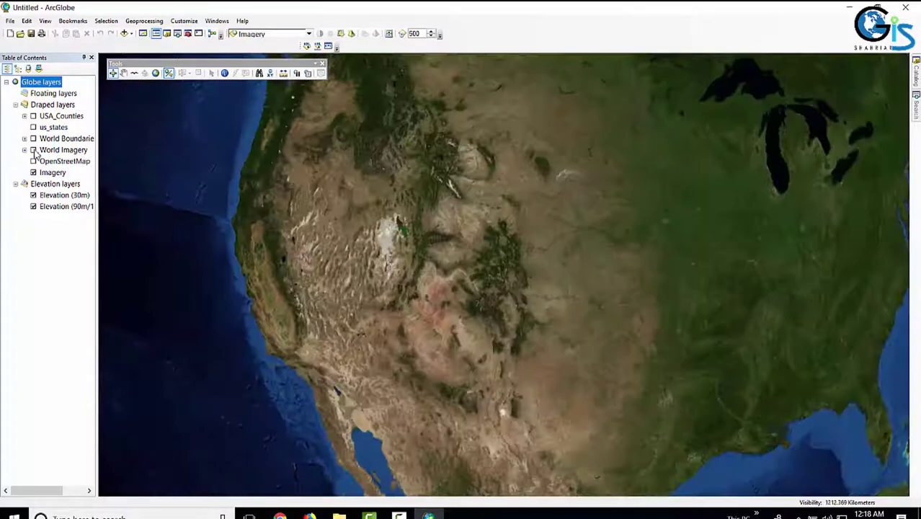
Show the USA_Counties layer again, choose it as the layer for display effects, and make it semi-transparent over the imagery.
left_click(33, 116)
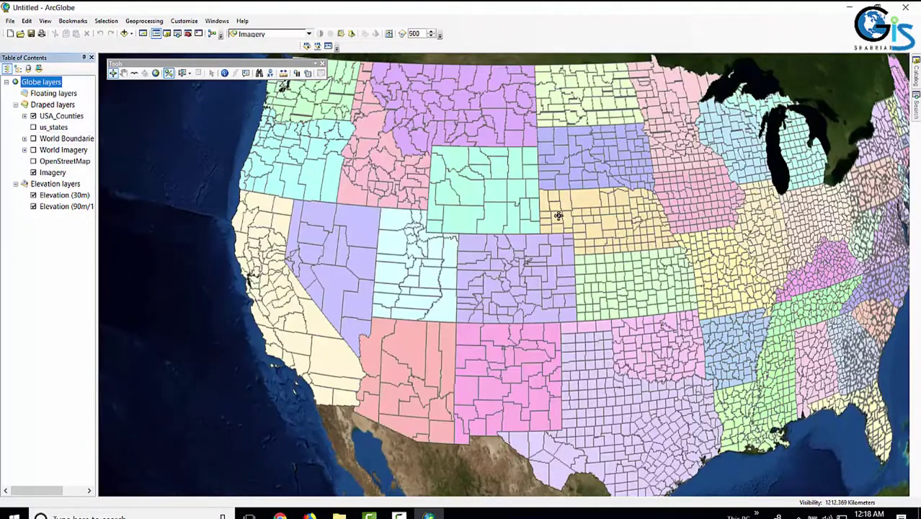
left_click(310, 34)
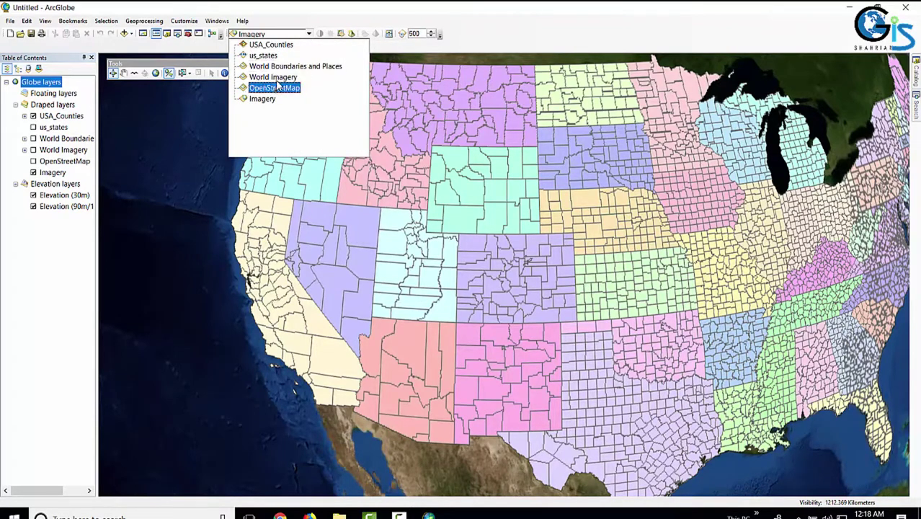
left_click(269, 44)
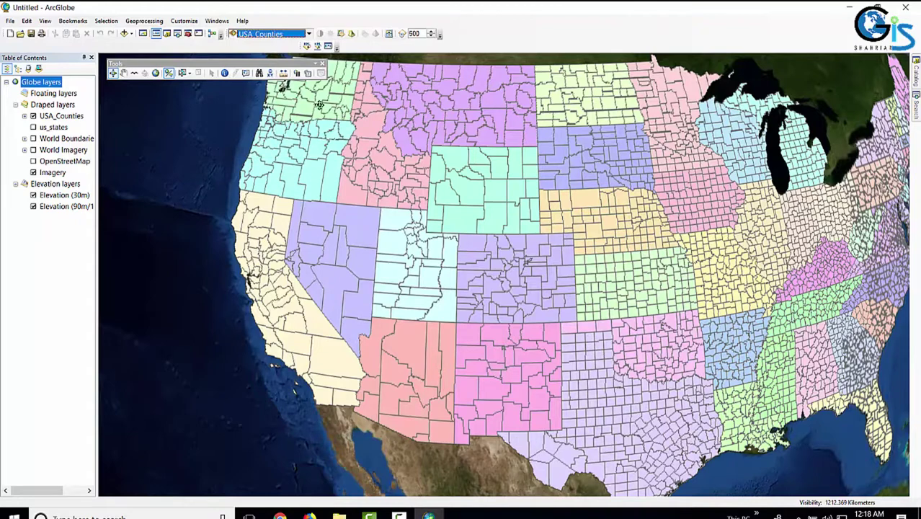
left_click(342, 35)
left_click_drag(374, 117, 380, 91)
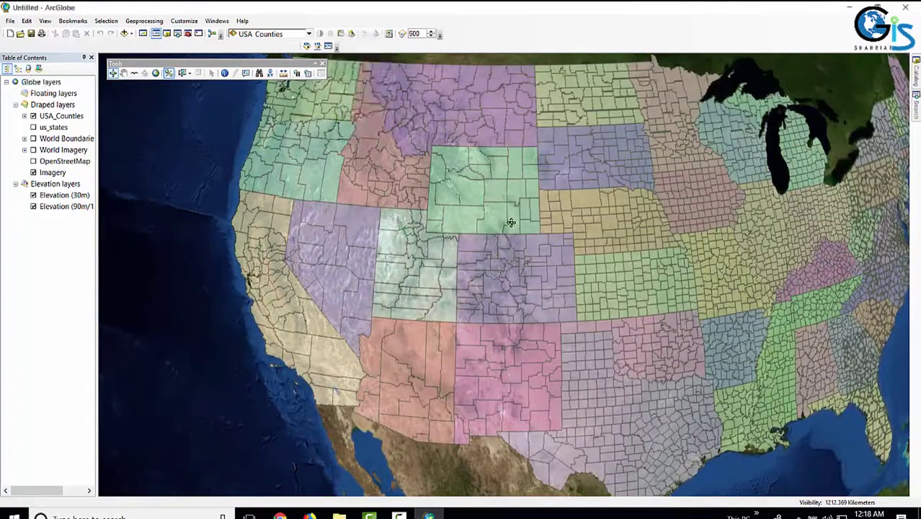
Zoom in on Colorado to examine the imagery beneath the semi-transparent counties.
scroll(507, 238, "up", 3)
scroll(508, 241, "up", 5)
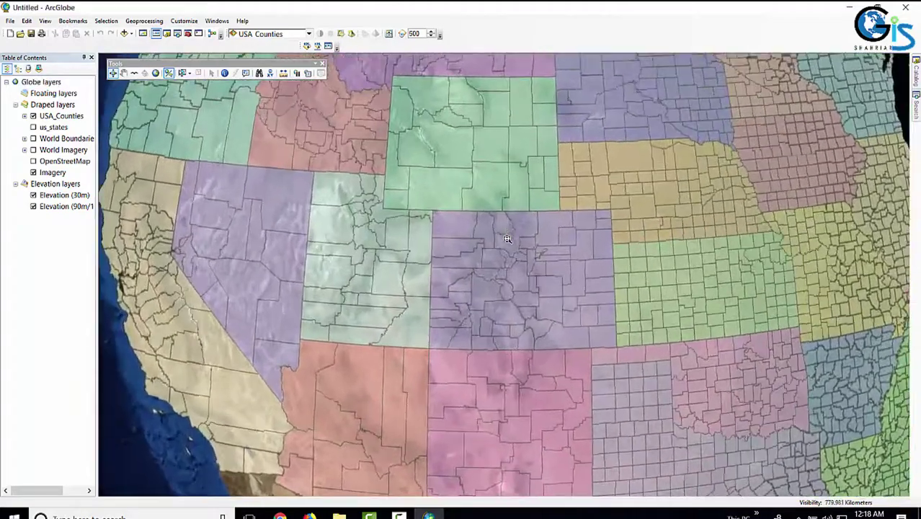
scroll(516, 248, "up", 5)
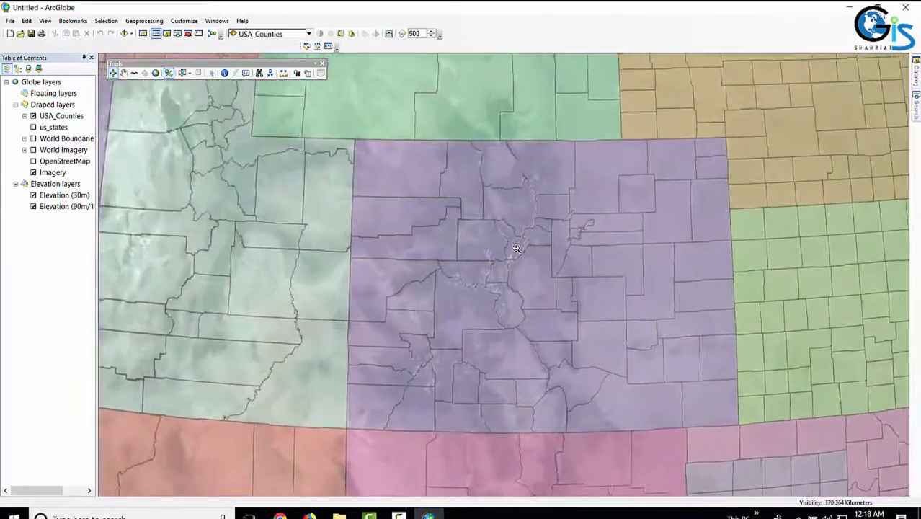
scroll(516, 249, "up", 3)
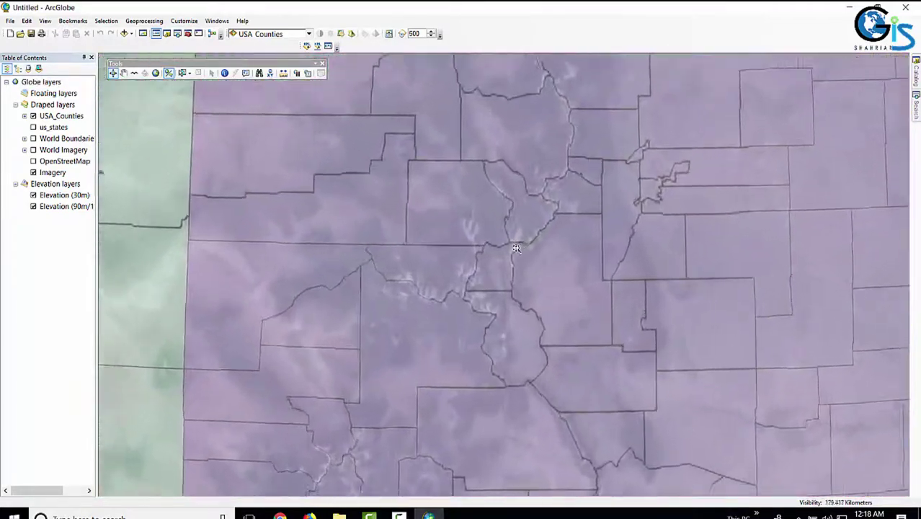
Set the transparency of the USA Counties layer to 53 % and hide that layer.
left_click(341, 35)
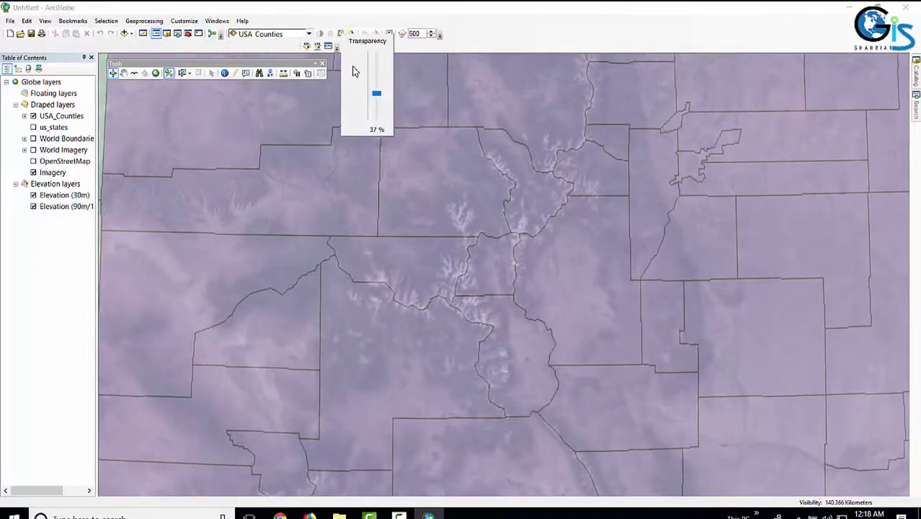
mouse_move(381, 98)
left_mouse_down()
mouse_move(380, 54)
mouse_move(380, 101)
mouse_move(383, 65)
mouse_move(384, 87)
left_mouse_up()
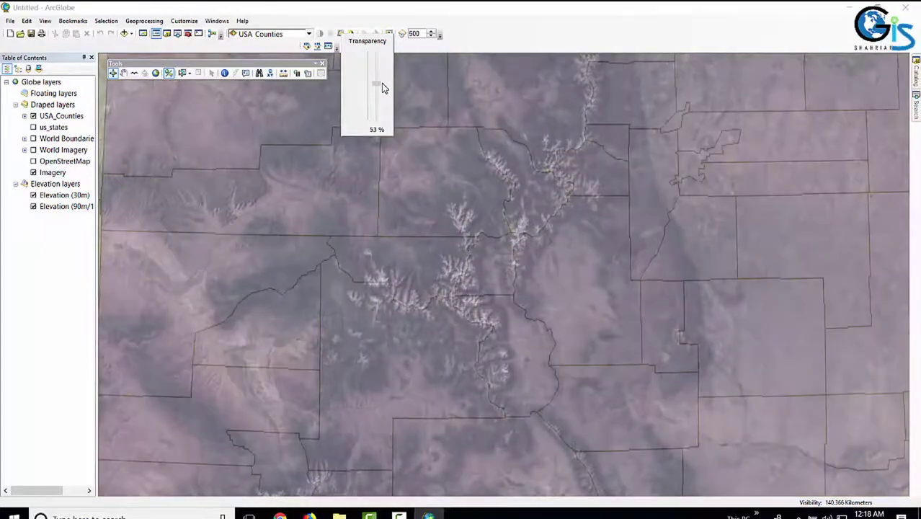
left_click(33, 116)
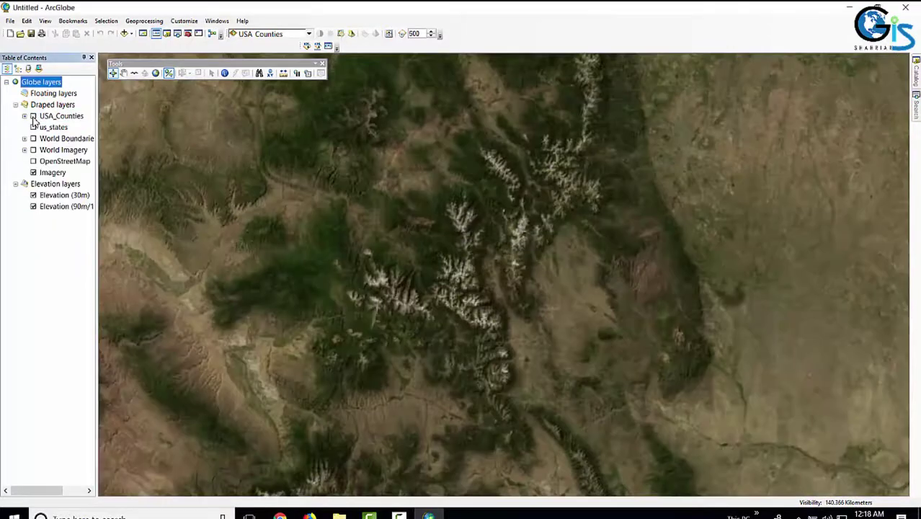
Show the OpenStreetMap layer and zoom in on the streets of central Denver west of City Park.
left_click(33, 162)
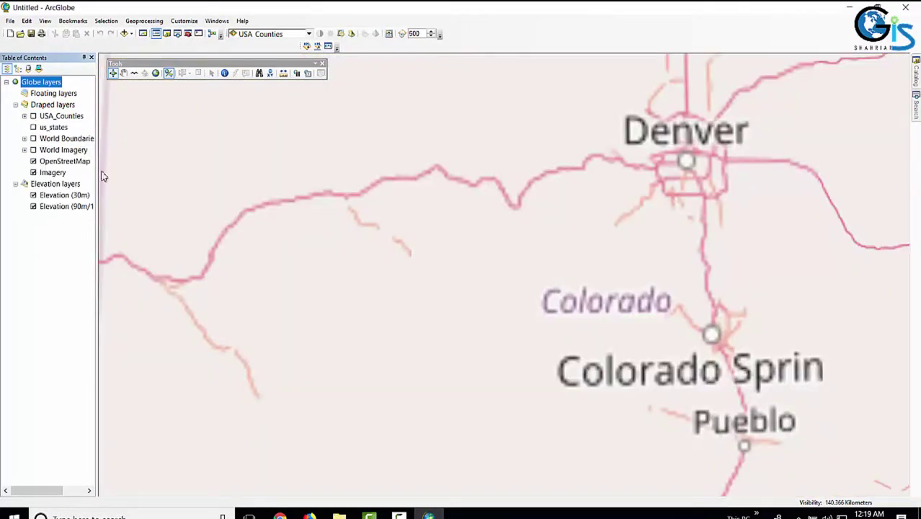
left_click(124, 73)
left_click_drag(687, 156, 507, 235)
scroll(507, 234, "up", 5)
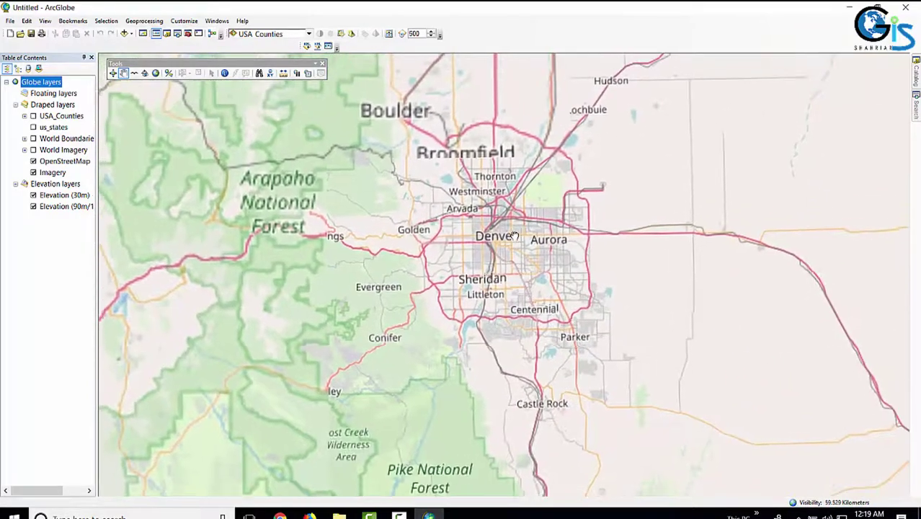
scroll(515, 236, "up", 5)
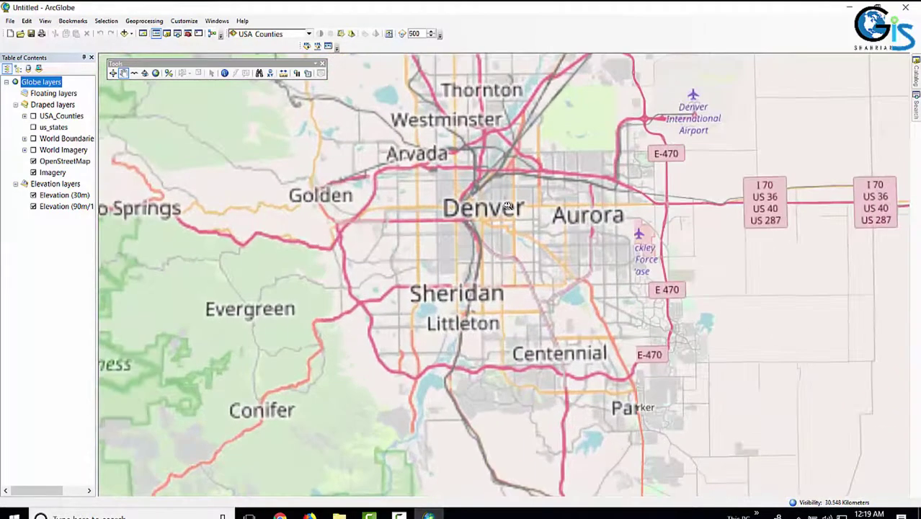
scroll(507, 207, "up", 5)
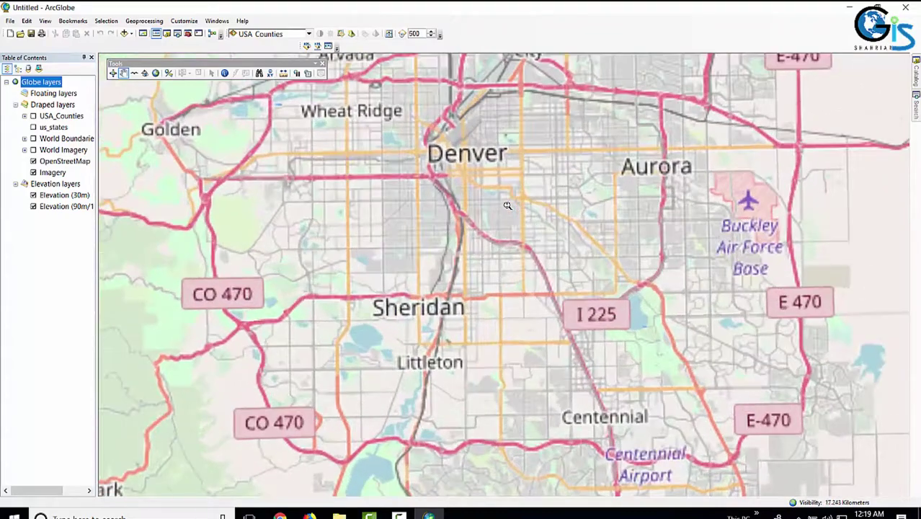
scroll(498, 194, "up", 5)
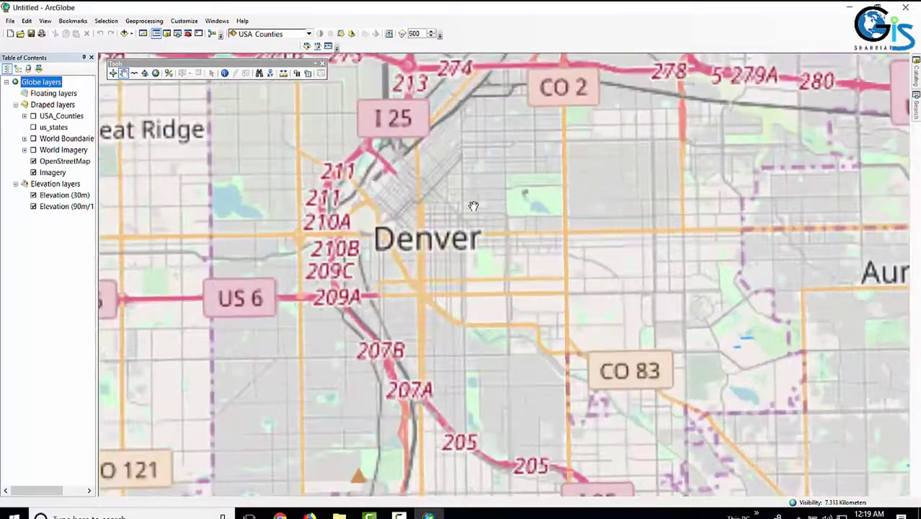
left_click_drag(473, 207, 375, 219)
scroll(569, 269, "up", 2)
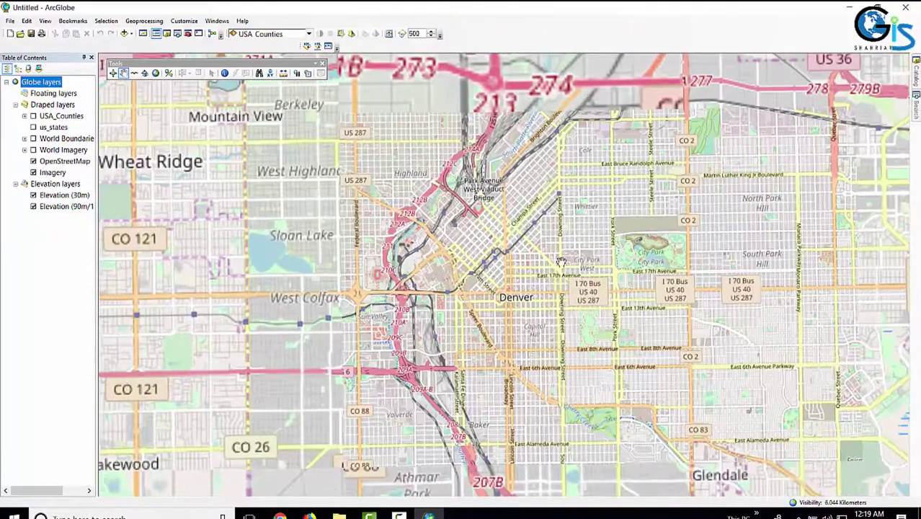
left_click_drag(556, 237, 489, 250)
scroll(509, 266, "up", 3)
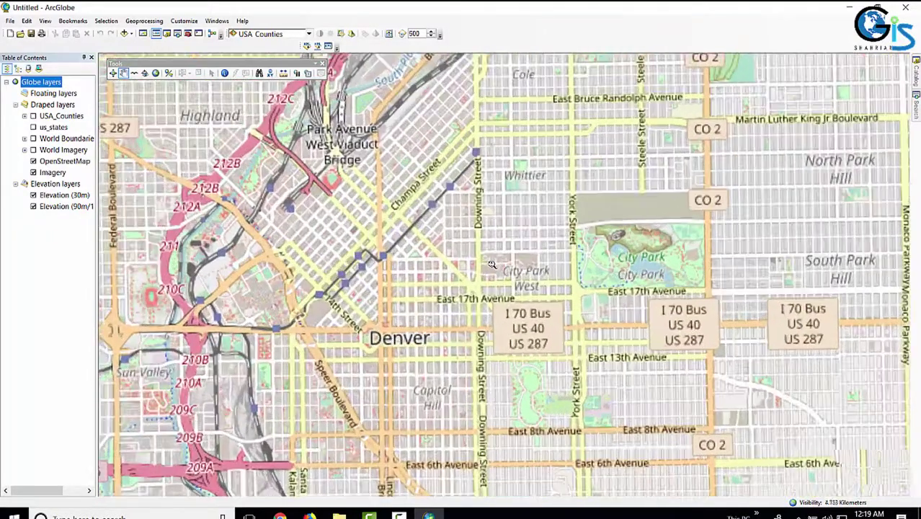
Choose OpenStreetMap as the layer for display effects and adjust its transparency.
left_click(339, 35)
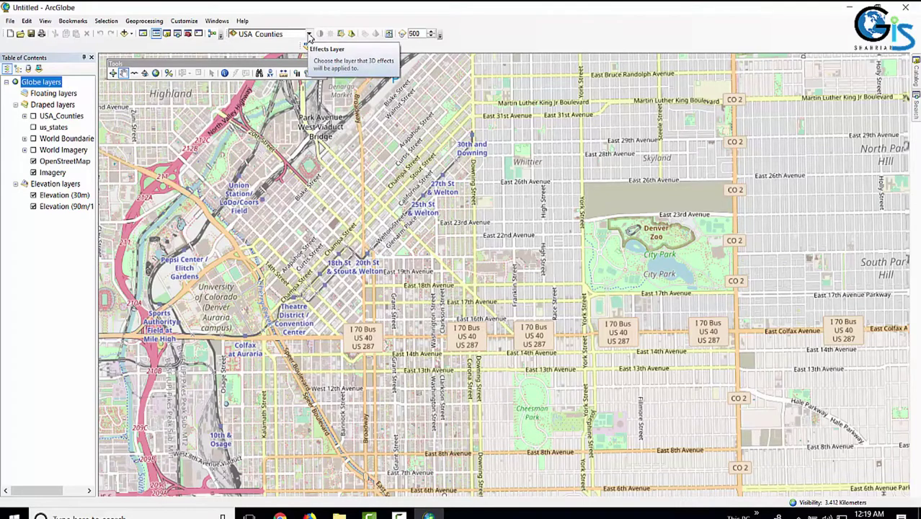
left_click(308, 35)
left_click(268, 88)
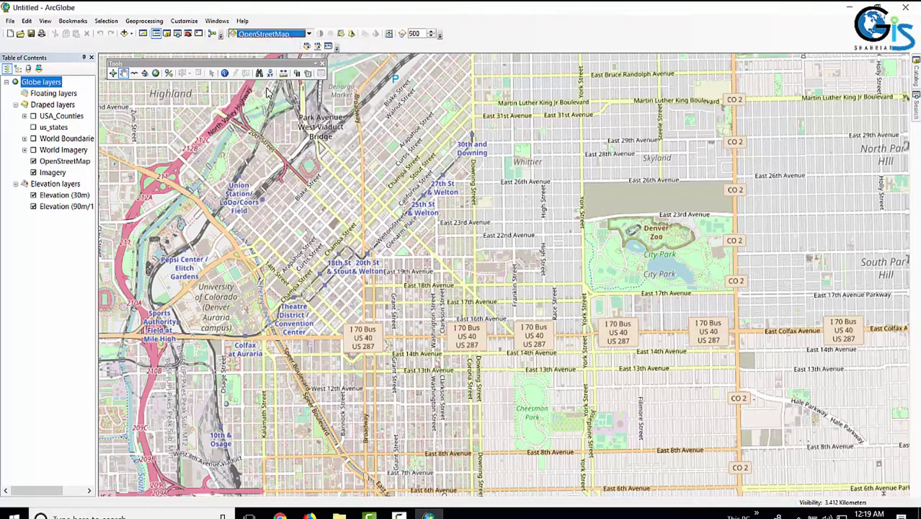
left_click(341, 33)
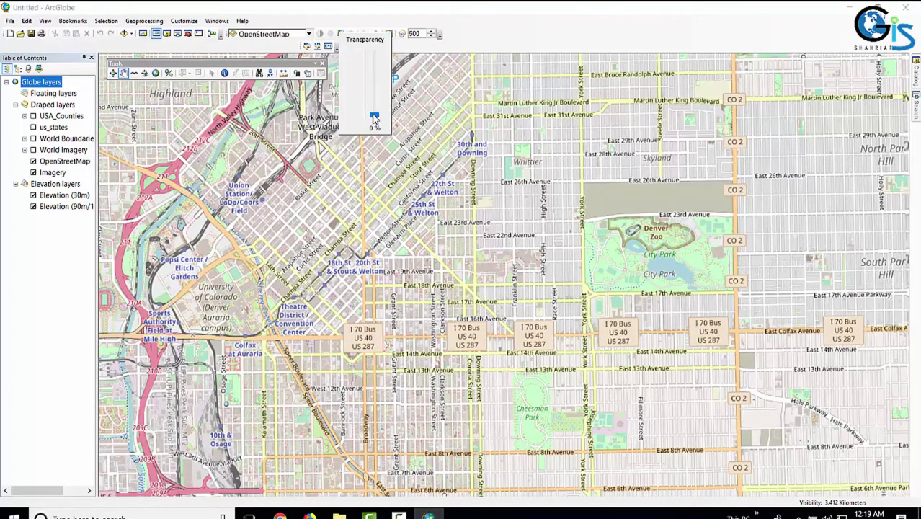
mouse_move(375, 117)
left_mouse_down()
mouse_move(380, 78)
mouse_move(375, 116)
left_mouse_up()
Leave OpenStreetMap partly transparent after trying 100 %, and place it above World Boundaries and World Imagery with both switched on.
scroll(540, 220, "down", 5)
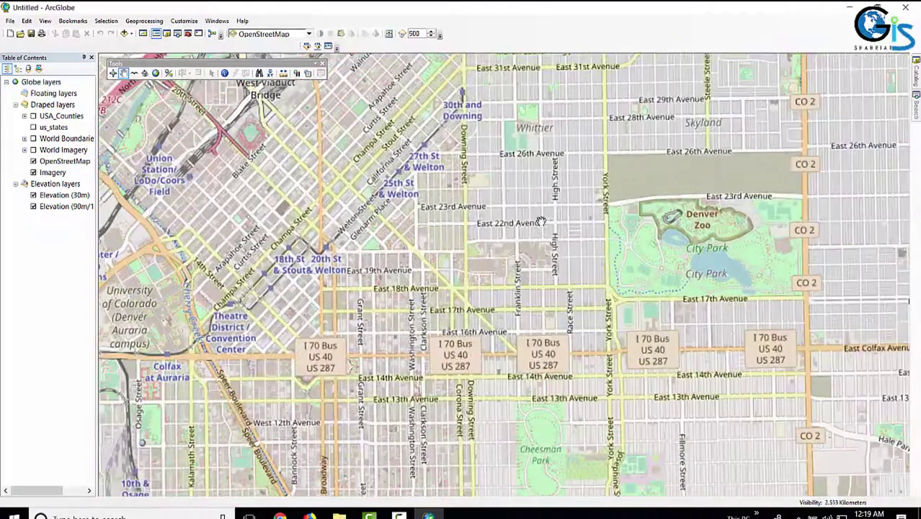
scroll(539, 220, "down", 3)
scroll(381, 159, "down", 2)
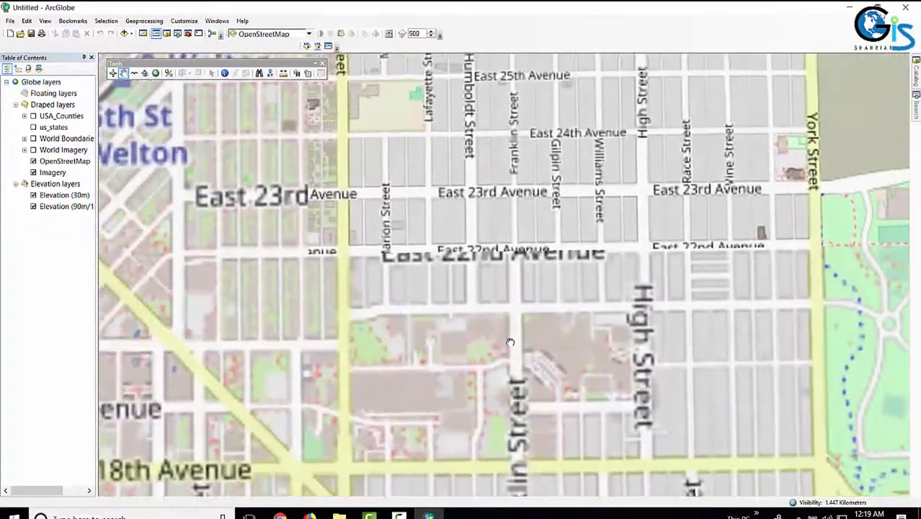
left_click(341, 33)
left_click_drag(381, 123, 384, 64)
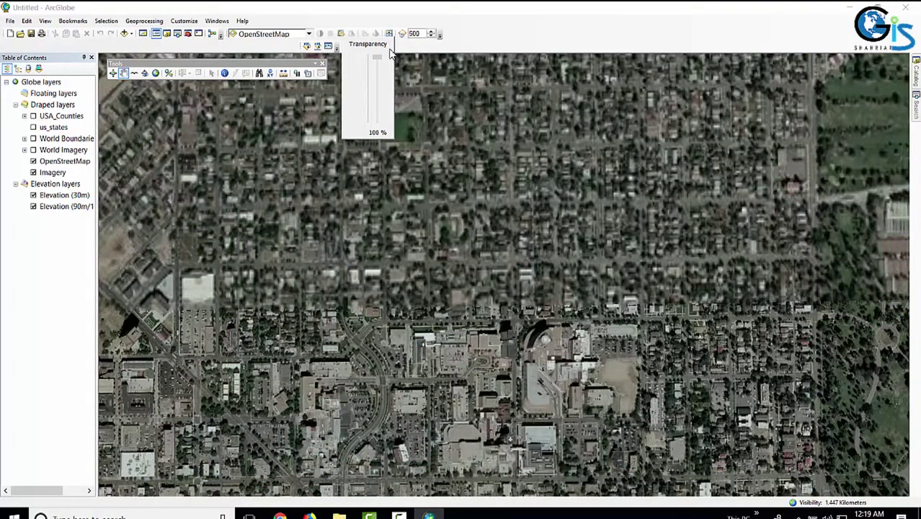
left_click_drag(390, 69, 395, 121)
left_click_drag(65, 160, 64, 138)
Zoom out from Denver to all of North America to examine the partly transparent OpenStreetMap layer at successive scales.
scroll(426, 248, "up", 3)
scroll(426, 248, "up", 5)
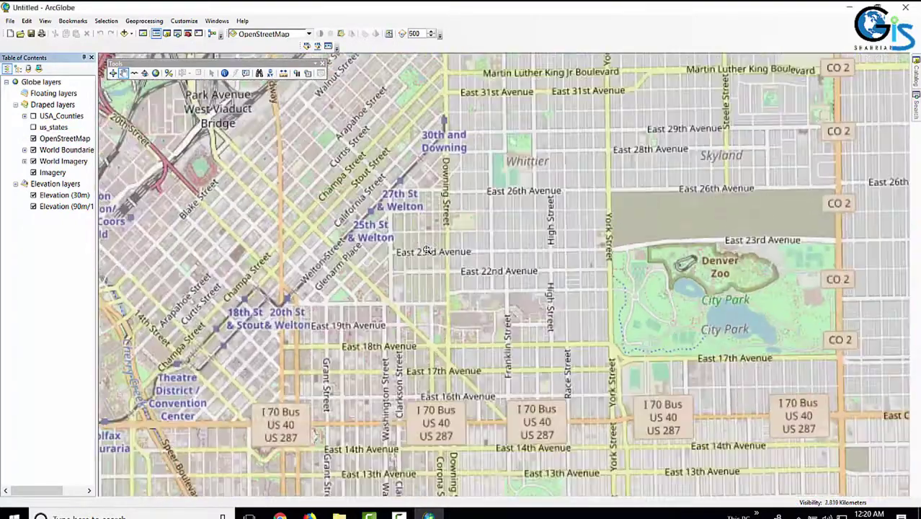
scroll(426, 248, "up", 2)
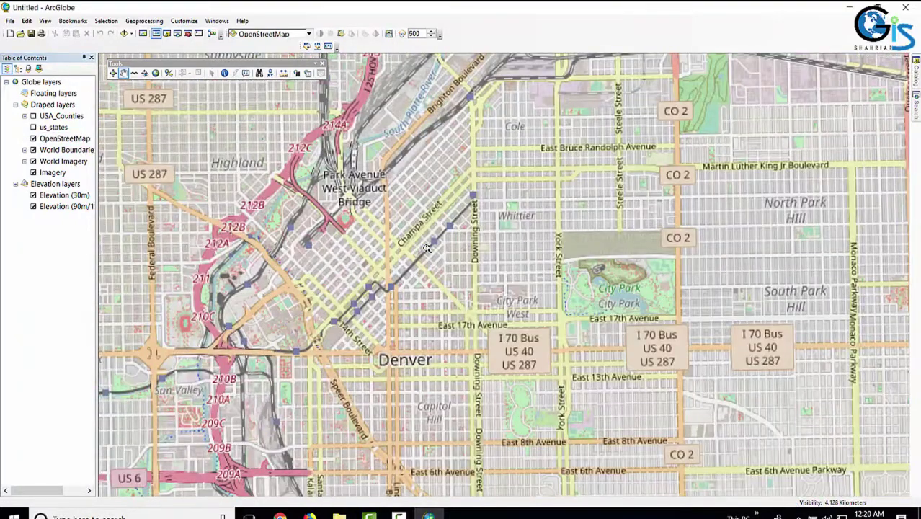
scroll(426, 249, "up", 4)
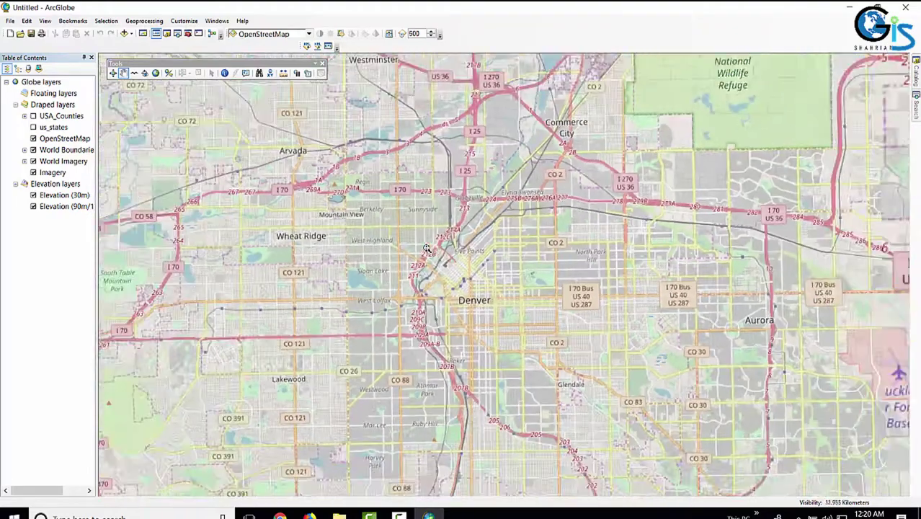
scroll(426, 248, "up", 4)
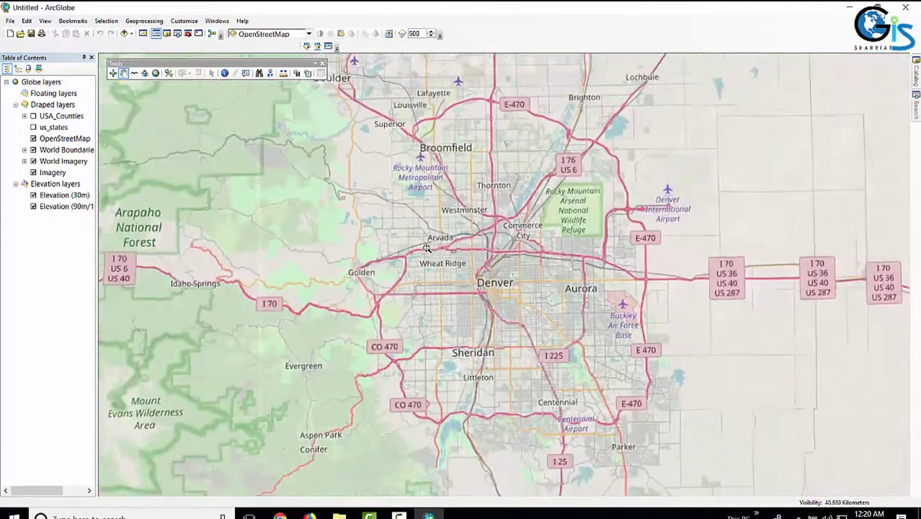
scroll(426, 249, "up", 4)
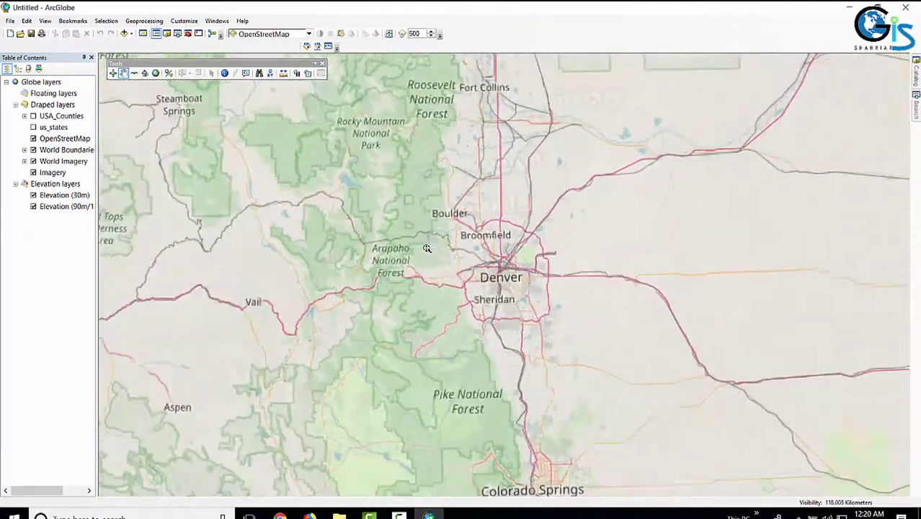
scroll(427, 248, "up", 4)
scroll(427, 248, "up", 3)
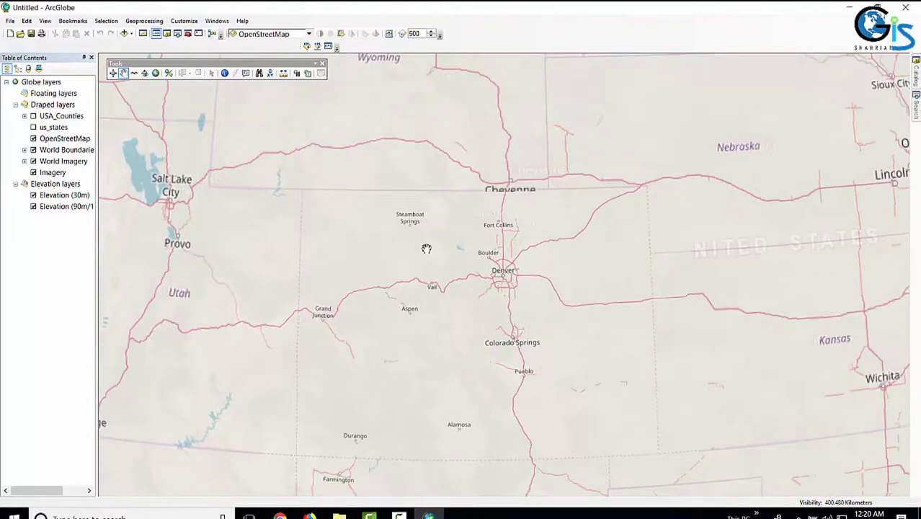
scroll(427, 248, "up", 2)
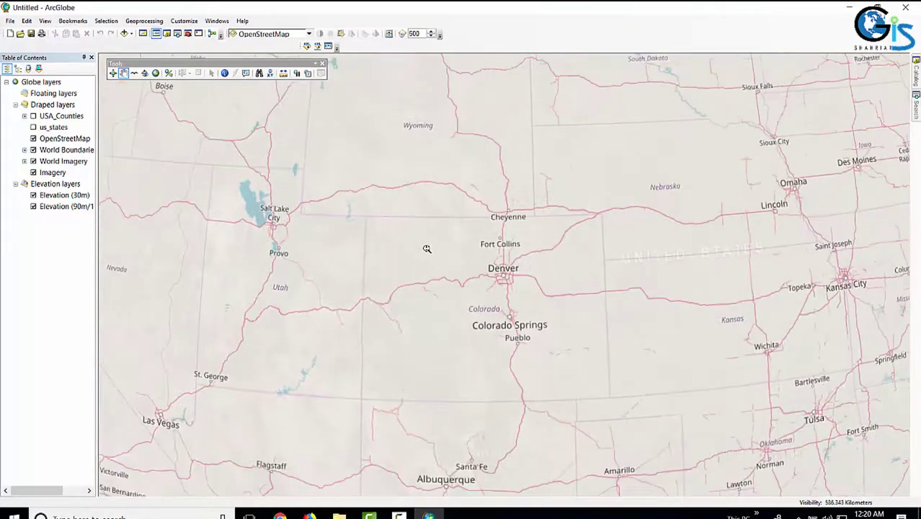
scroll(427, 248, "up", 3)
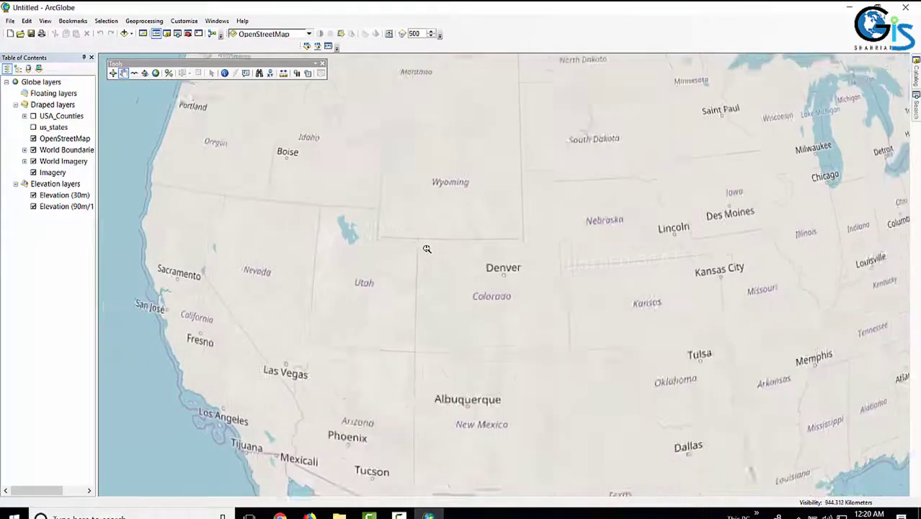
scroll(427, 248, "up", 2)
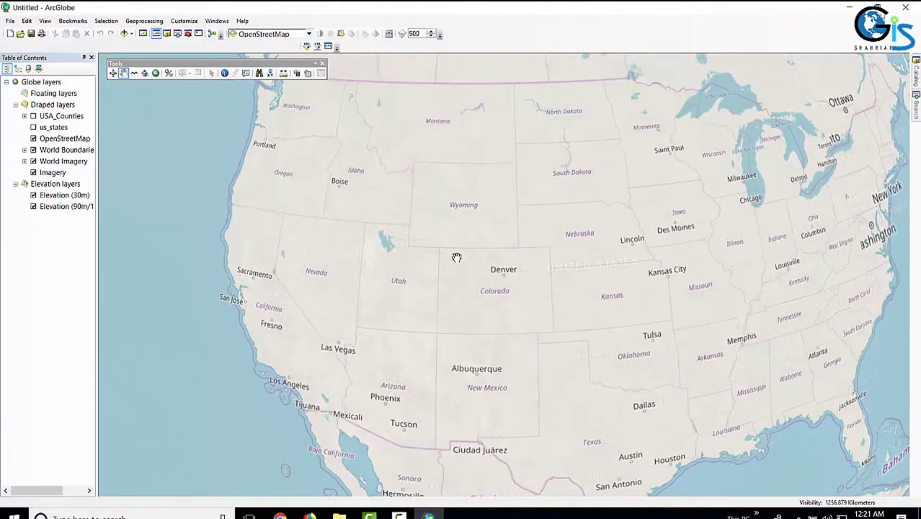
scroll(456, 257, "up", 3)
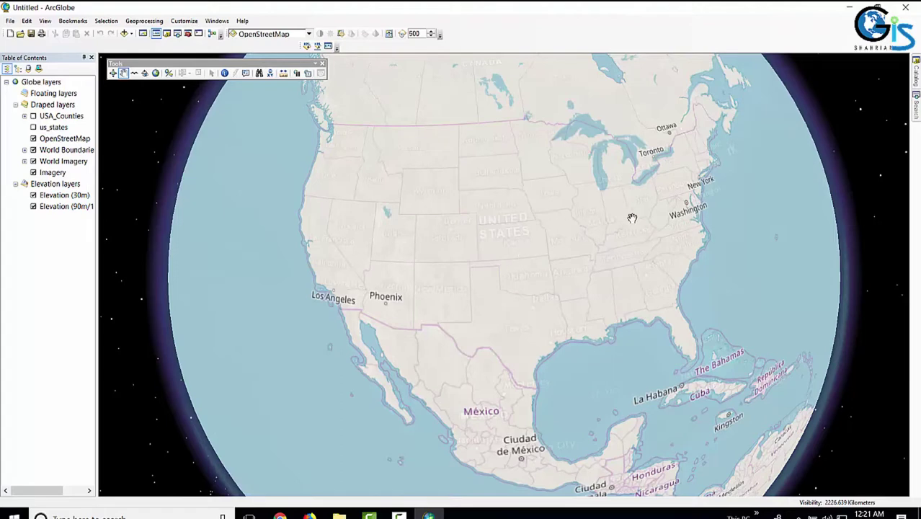
left_click_drag(770, 410, 752, 442)
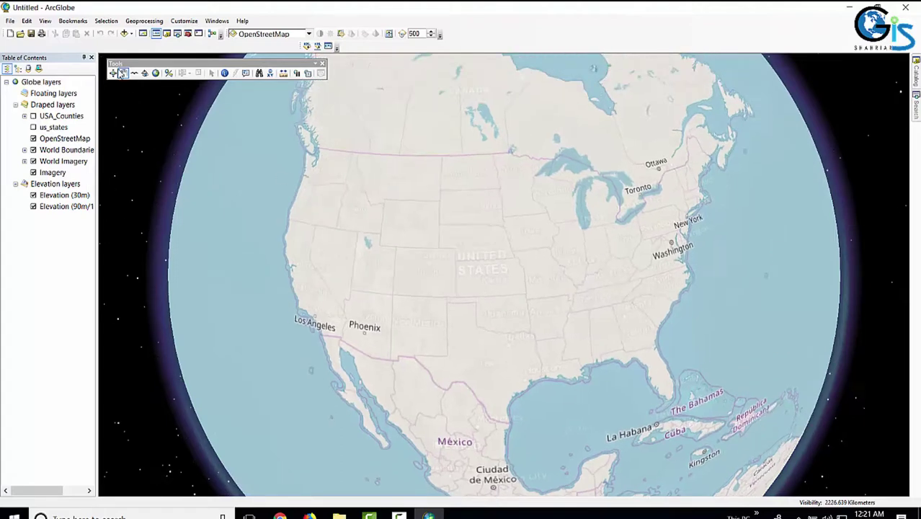
Look through the list of toolbars that can be added to the interface.
left_click(184, 20)
mouse_move(196, 32)
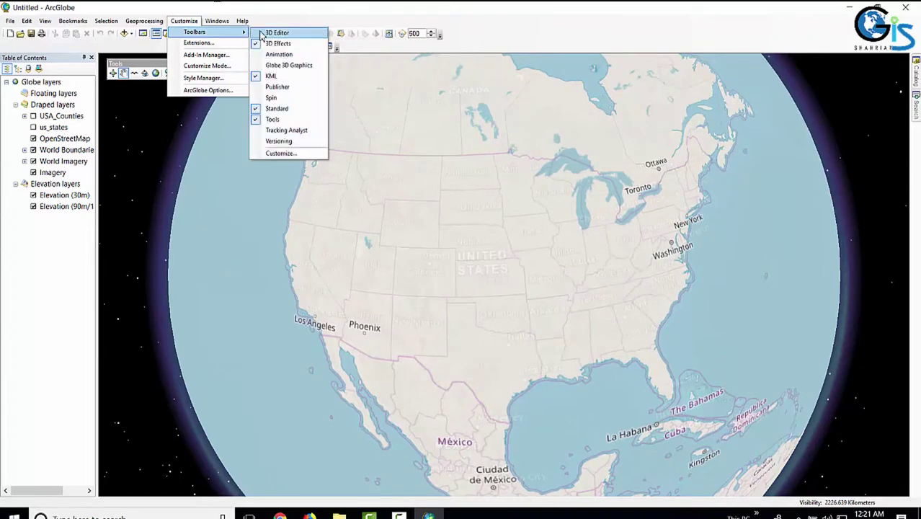
left_click(290, 54)
left_click_drag(541, 325, 530, 280)
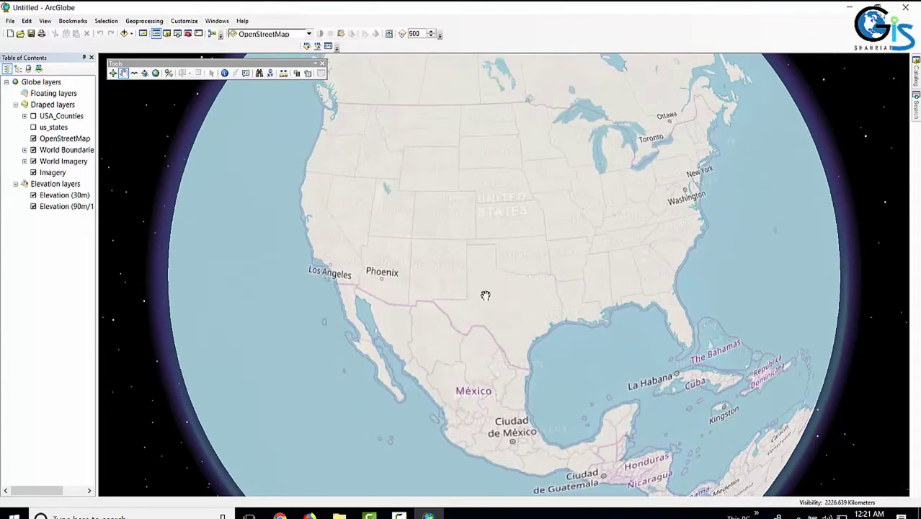
scroll(498, 292, "down", 4)
left_click_drag(512, 257, 530, 245)
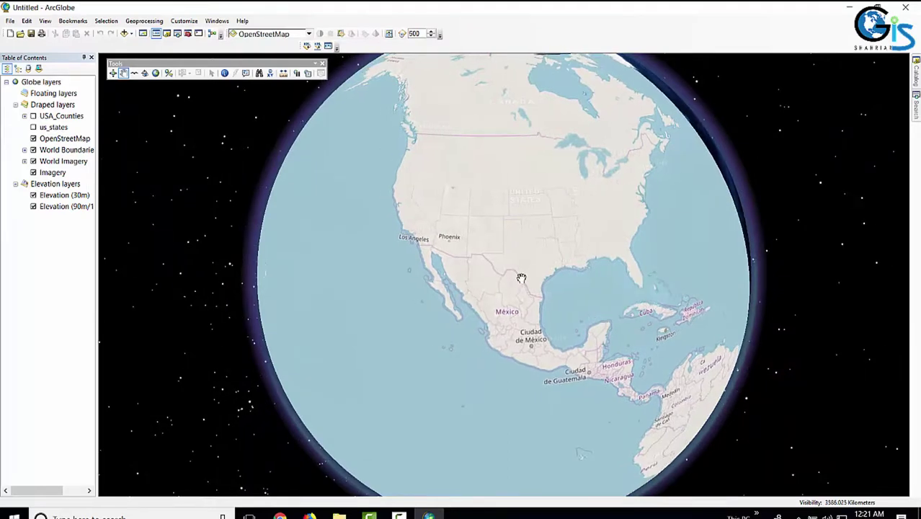